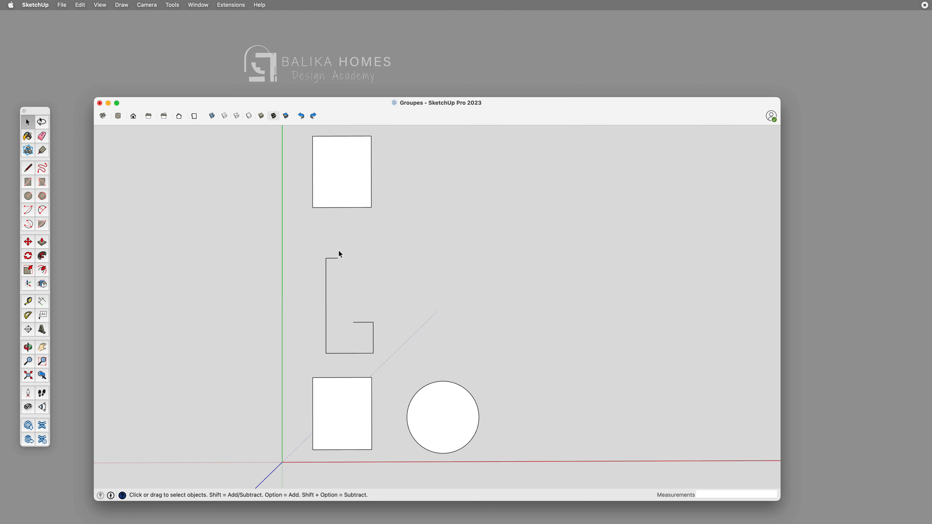
Try to move the lower rectangle by its left edge and by its face alone with the Move tool
key(m)
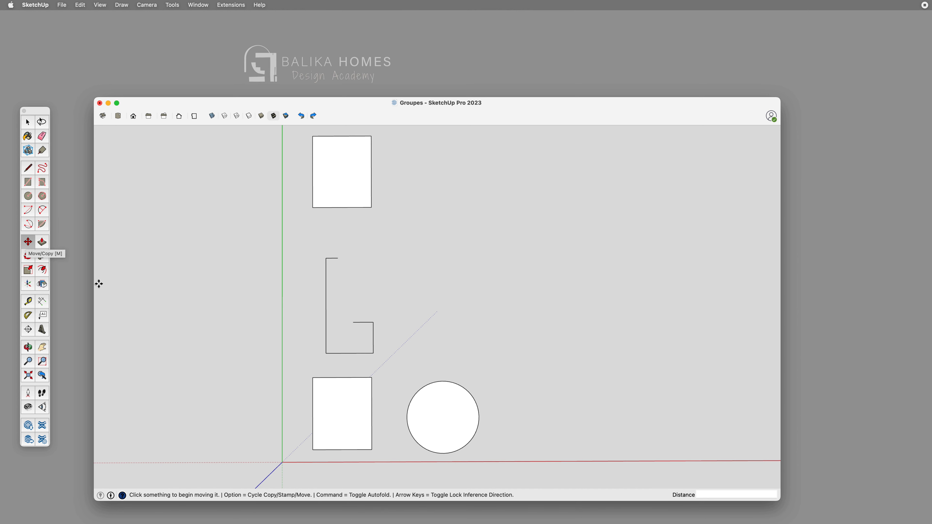
key(m)
click(313, 398)
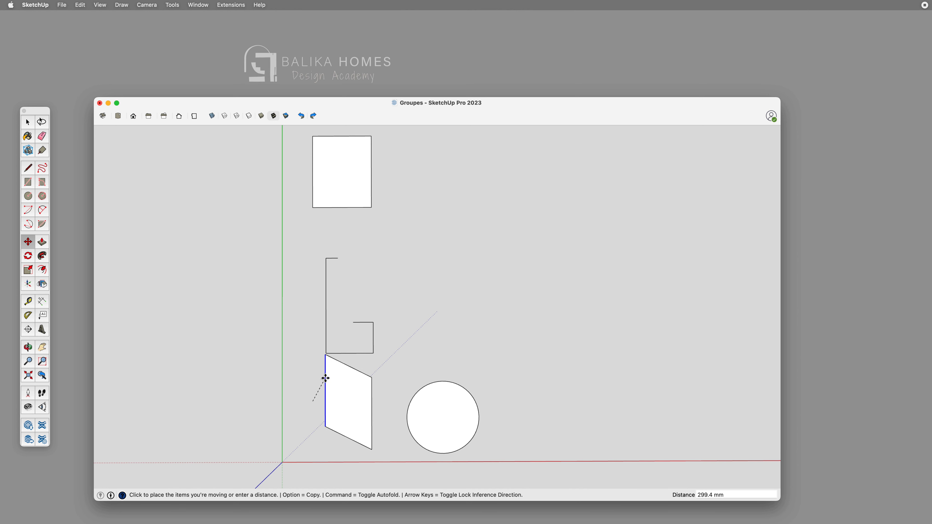
click(312, 377)
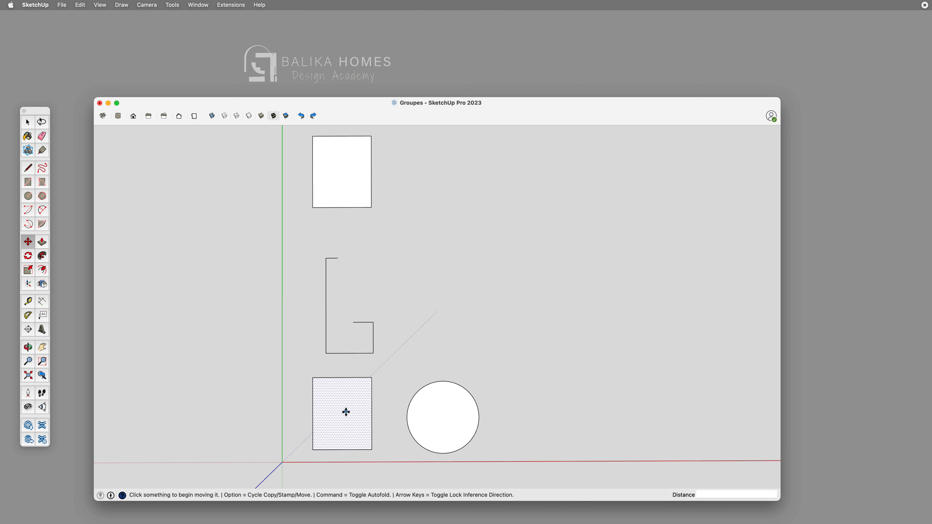
click(345, 411)
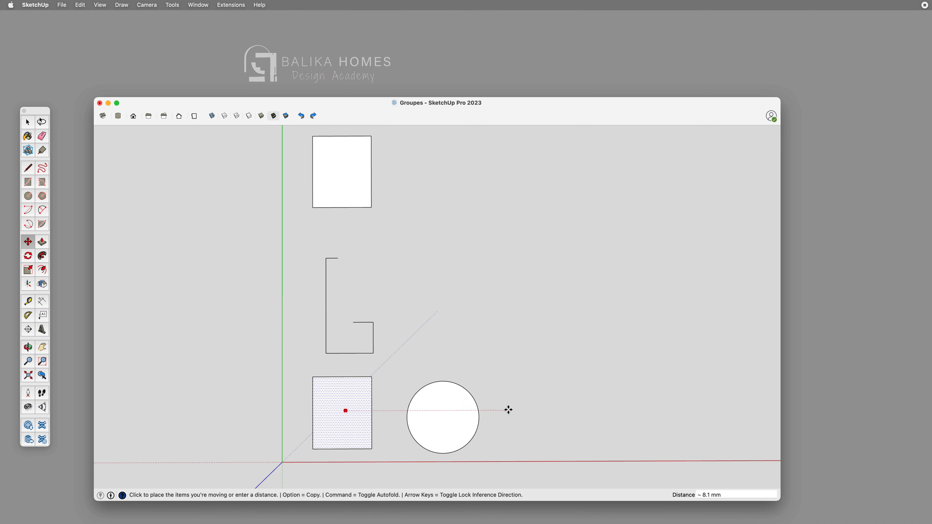
click(464, 386)
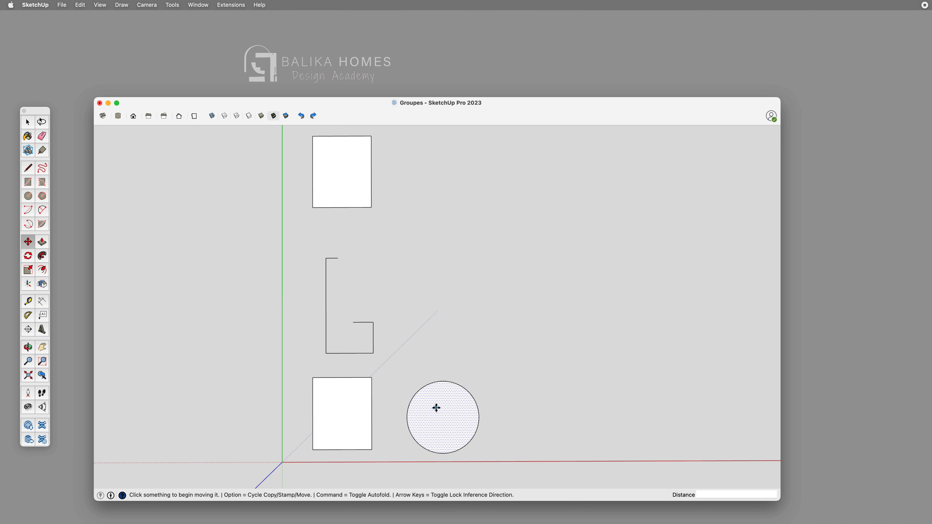
key(space)
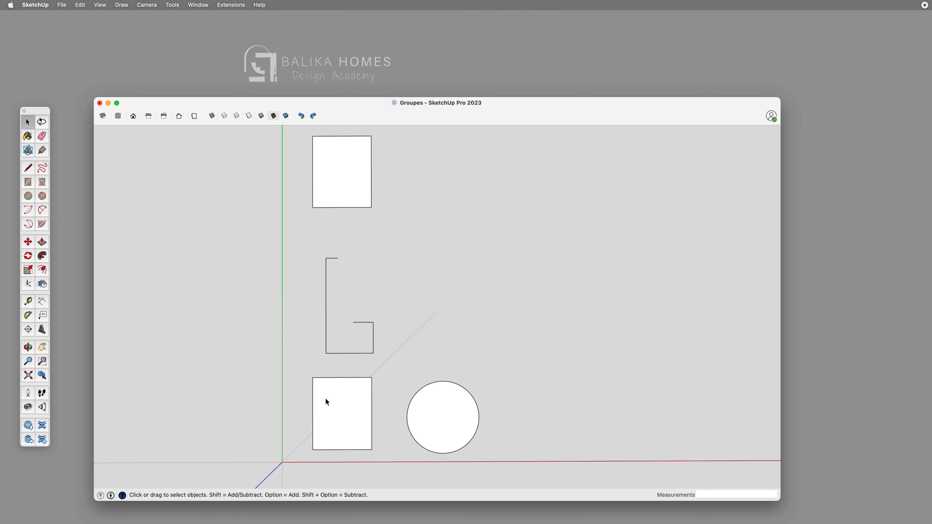
Try to move the lower rectangle with only its top edge selected
drag(307, 368, 402, 419)
key(m)
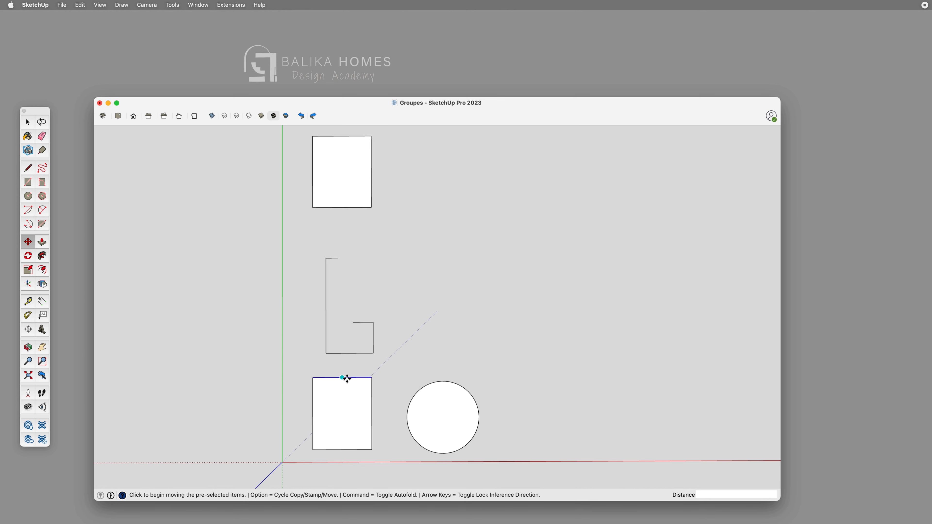
click(346, 378)
key(Escape)
Try selecting the open line shape's short segment and the circle's face individually, and clear the selection
key(space)
drag(311, 234, 409, 354)
click(402, 356)
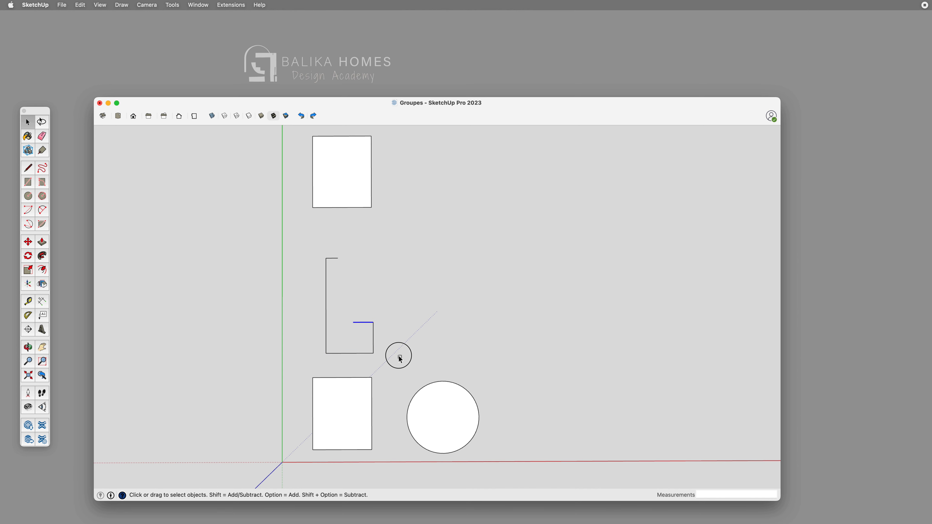
mouse_move(340, 307)
mouse_down()
mouse_move(382, 338)
mouse_move(348, 312)
mouse_up()
mouse_move(396, 344)
mouse_down()
mouse_move(347, 309)
mouse_move(395, 341)
mouse_up()
click(437, 421)
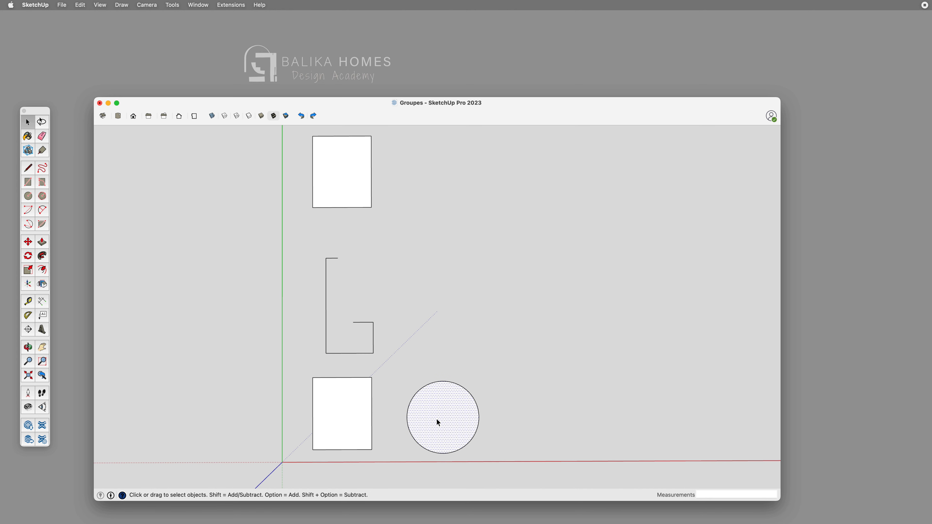
click(360, 323)
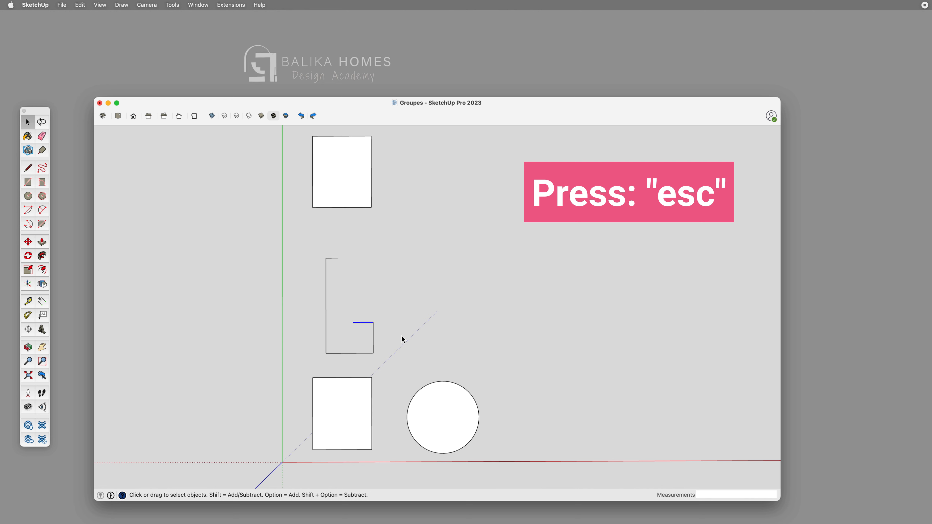
key(Escape)
Try to move the circle with both its face and outline selected
drag(391, 350, 494, 462)
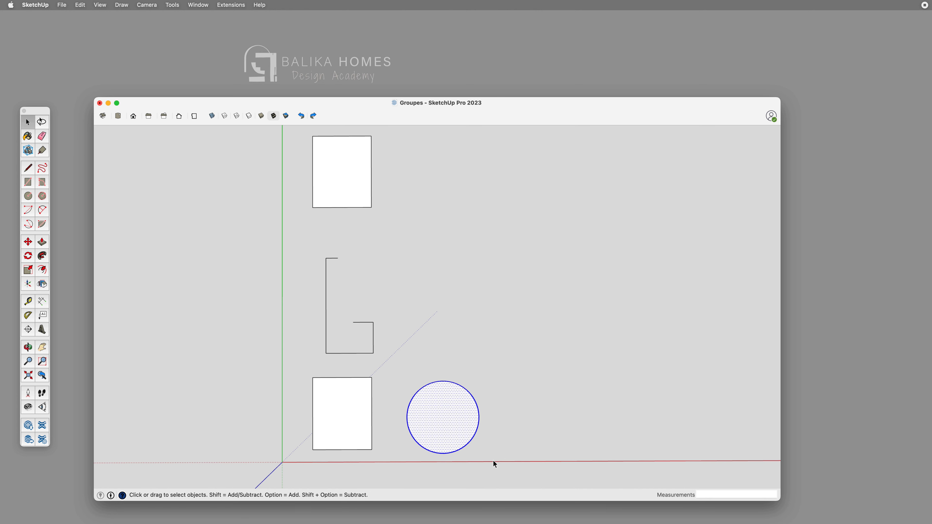
key(m)
click(440, 402)
key(Escape)
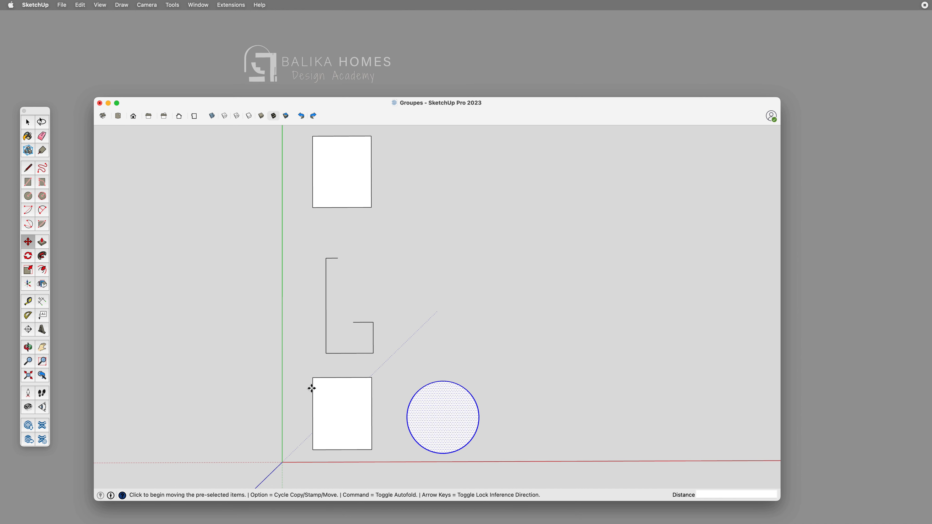
Copy the lower rectangle with its face and edges about 1717 mm diagonally into the space above the circle
key(space)
drag(300, 363, 387, 466)
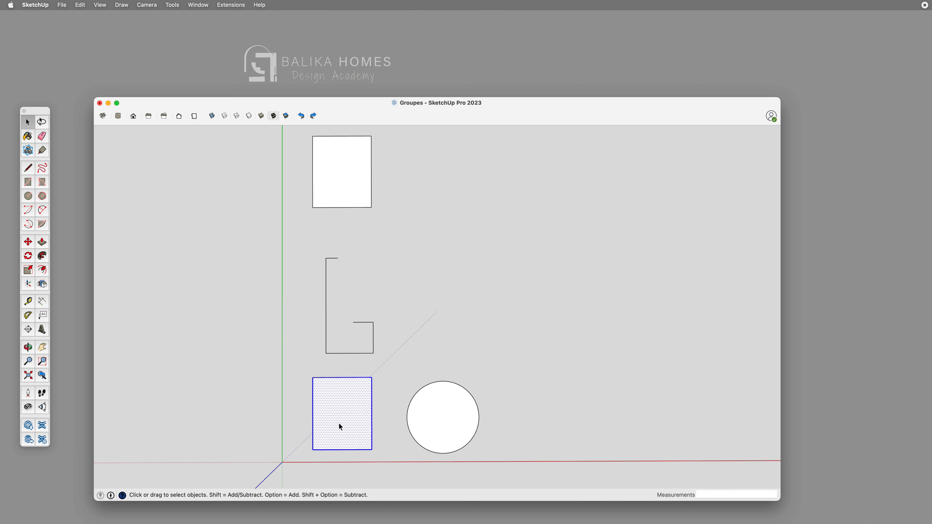
key(m)
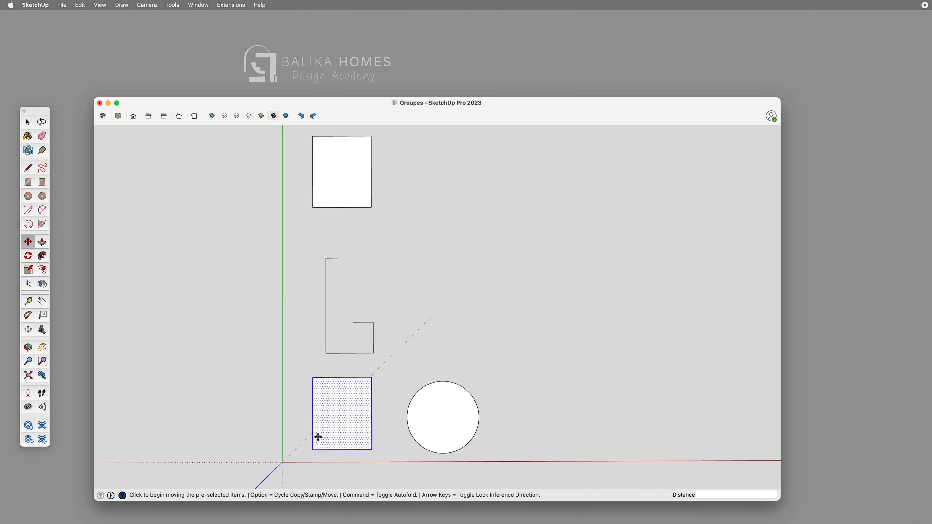
click(314, 449)
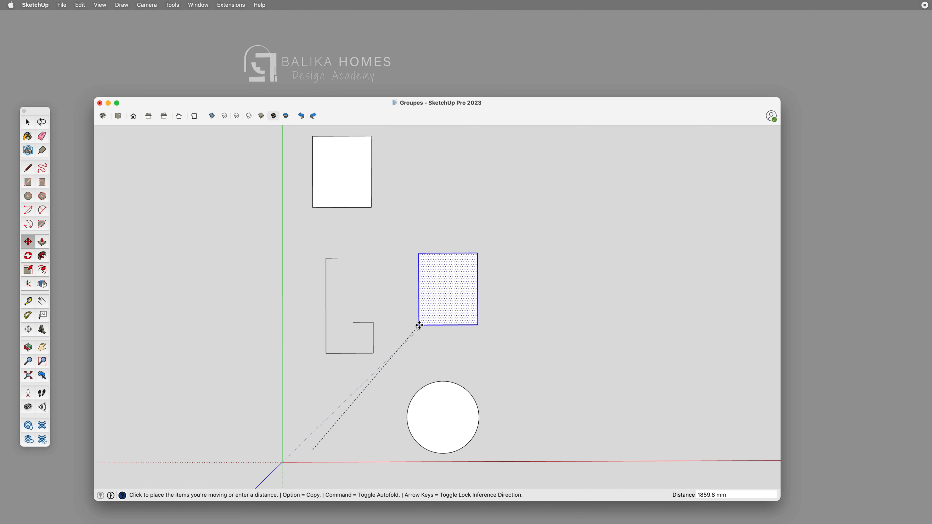
scroll(419, 325, up, 2)
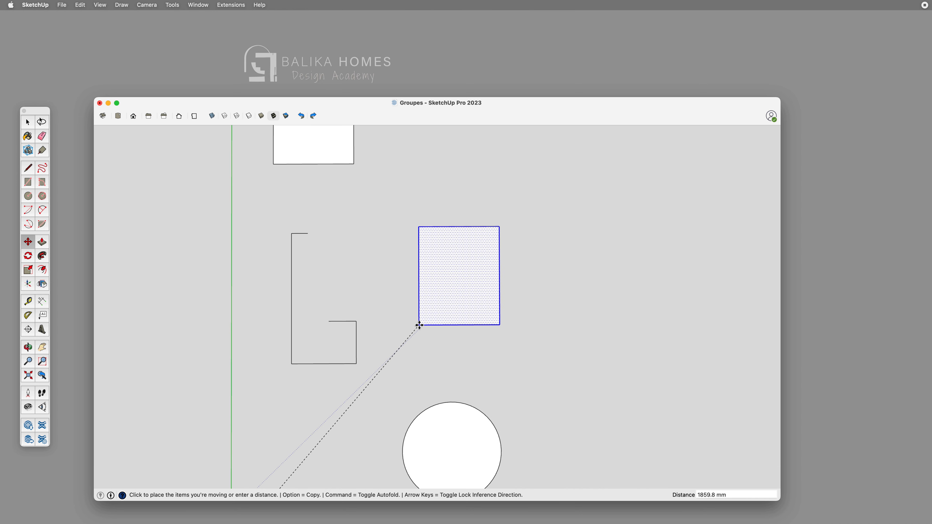
key(alt)
key(alt)
key(alt)
key(alt)
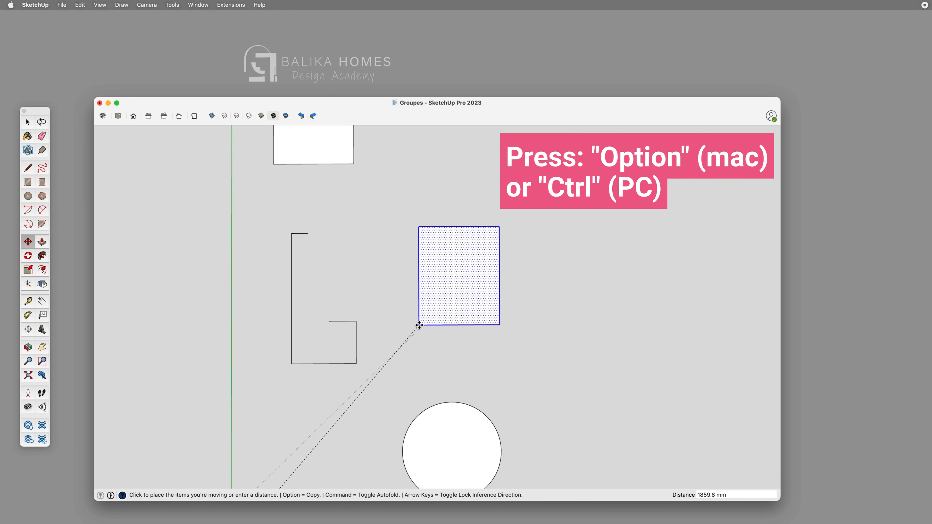
key(alt)
key(alt)
key(alt)
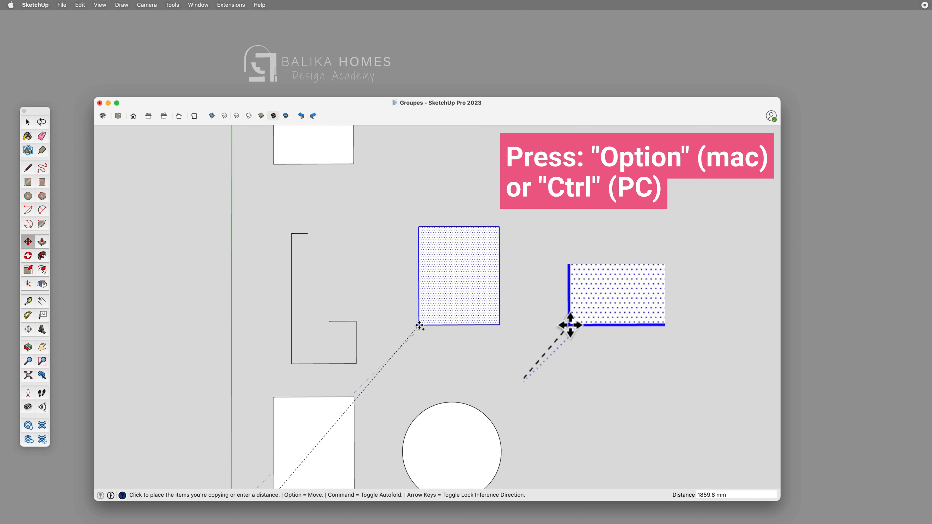
key(alt)
key(alt)
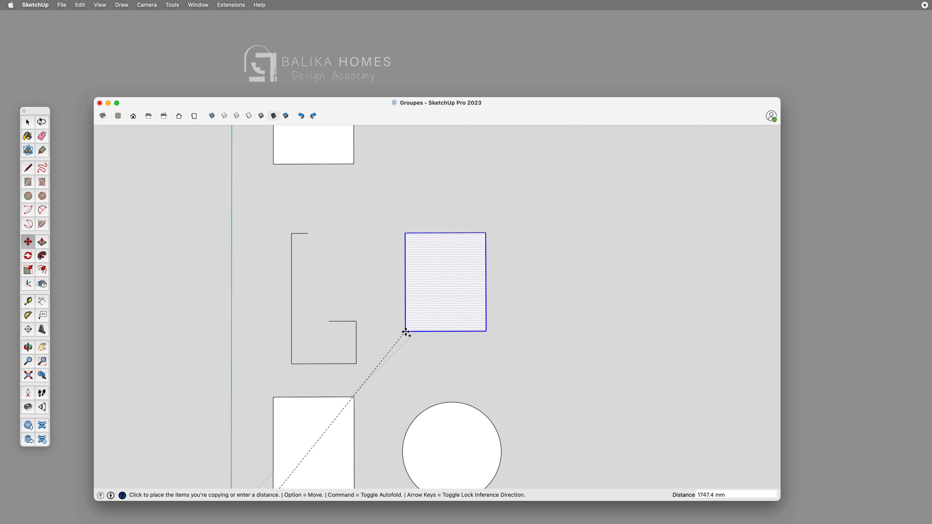
click(404, 335)
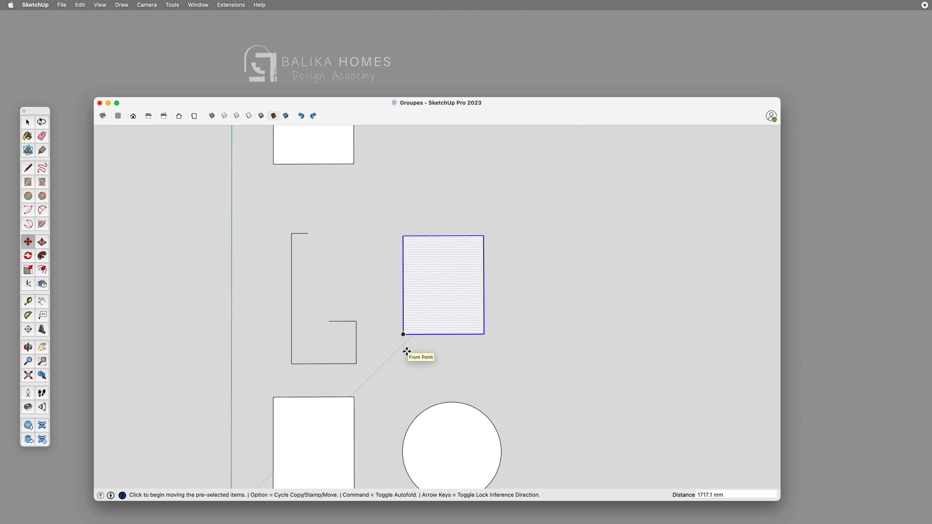
Copy the rectangle above the circle about 458 mm diagonally up and right so the copy overlaps it
click(403, 334)
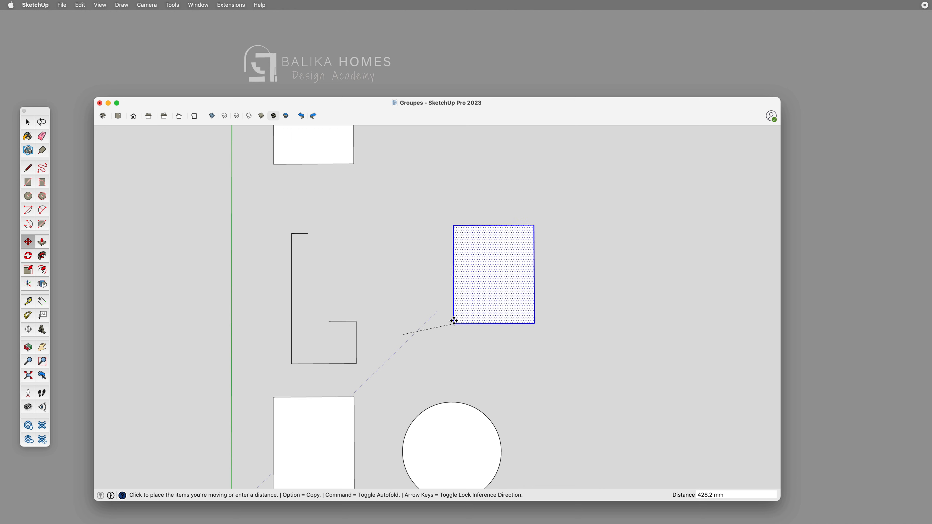
key(alt)
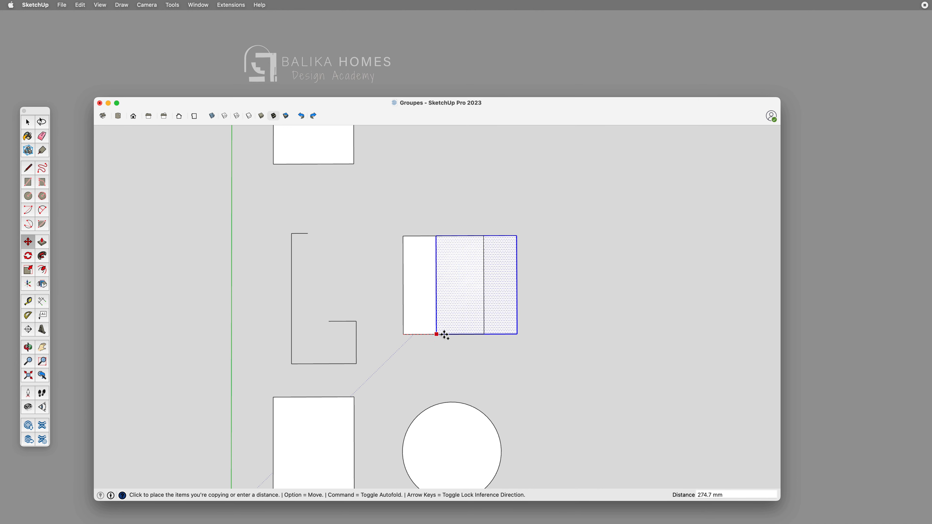
scroll(435, 293, down, 3)
click(439, 292)
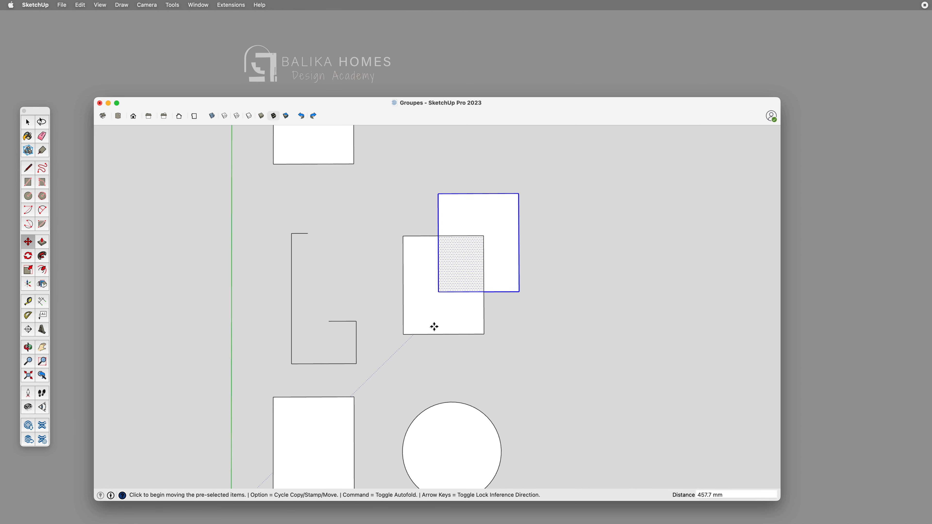
Copy the circle 1200 mm along the red axis and clear the selection
scroll(426, 298, down, 3)
click(432, 392)
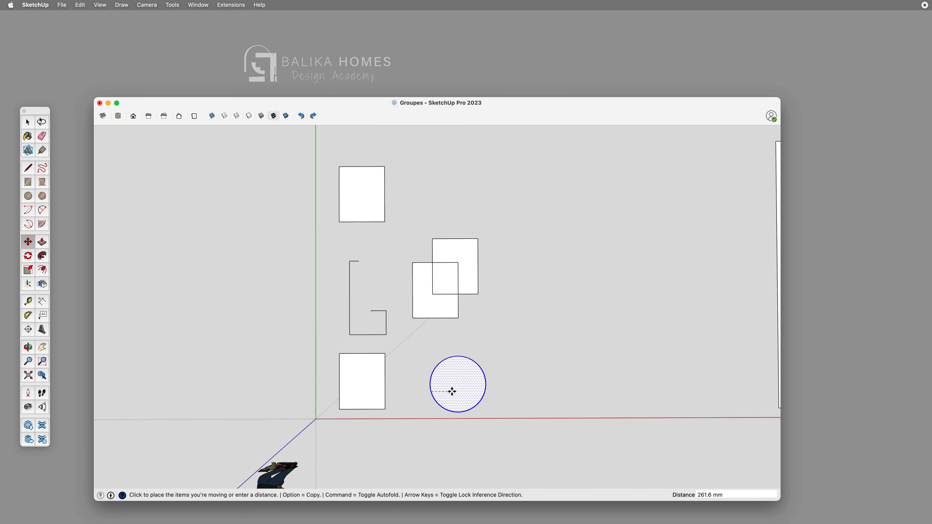
key(alt)
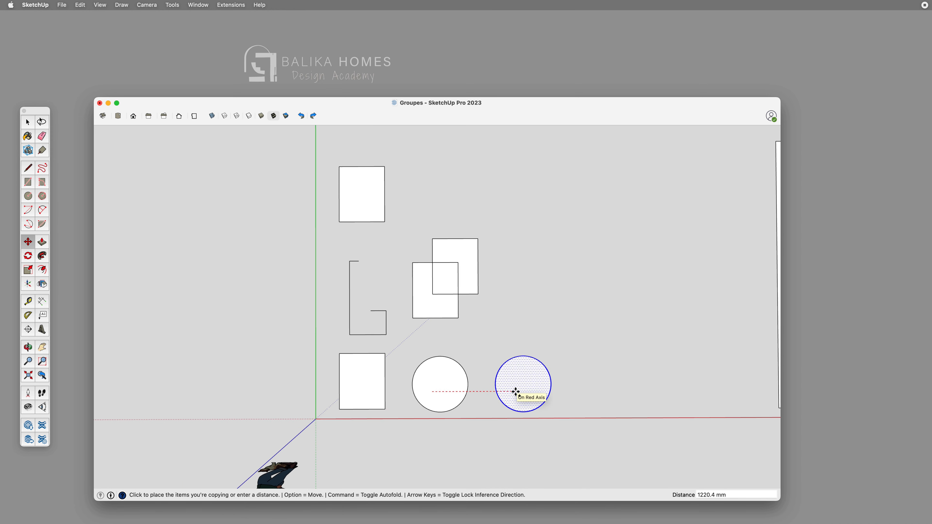
text(1200)
key(Return)
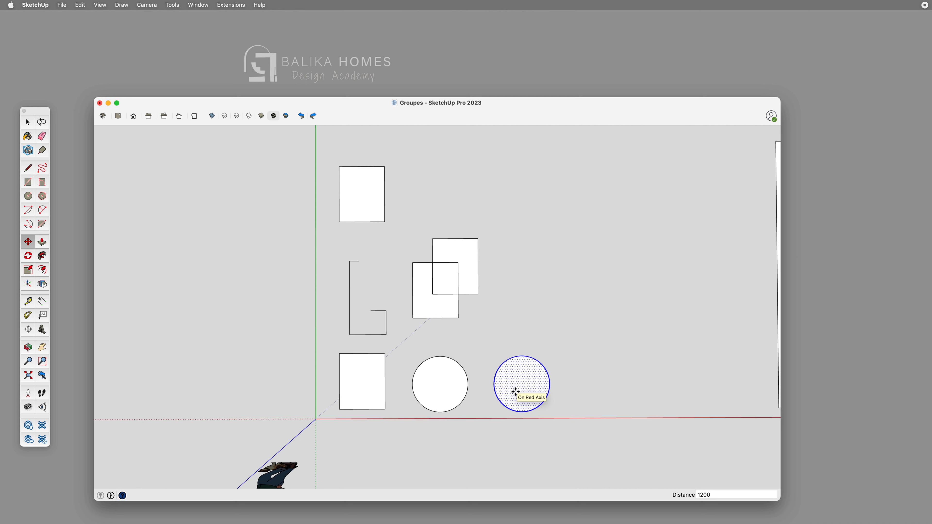
key(space)
click(501, 317)
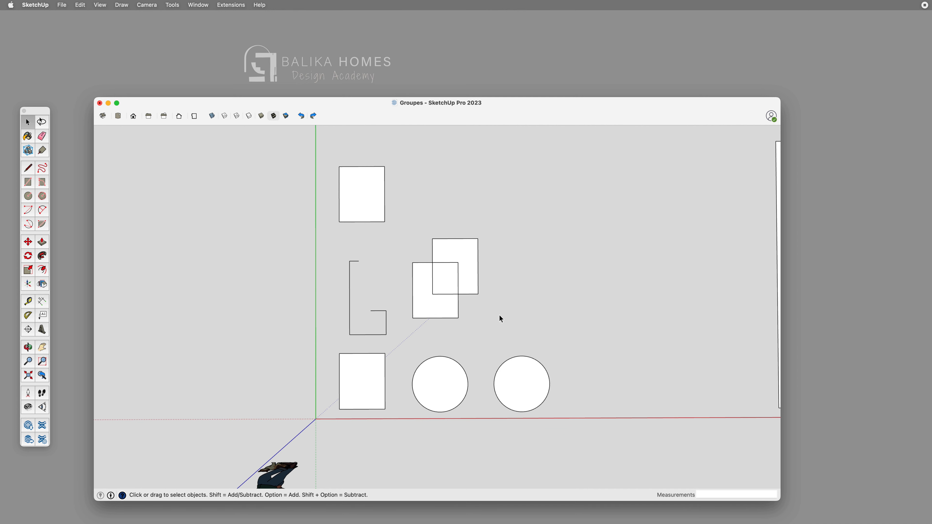
Examine how the two overlapping rectangles divide each other by selecting their individual faces and edge segments
scroll(444, 288, up, 2)
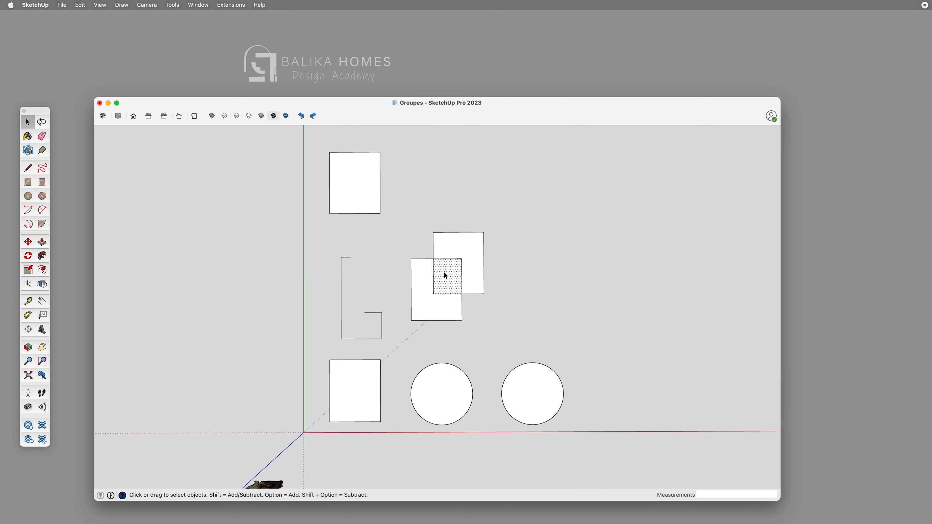
click(444, 258)
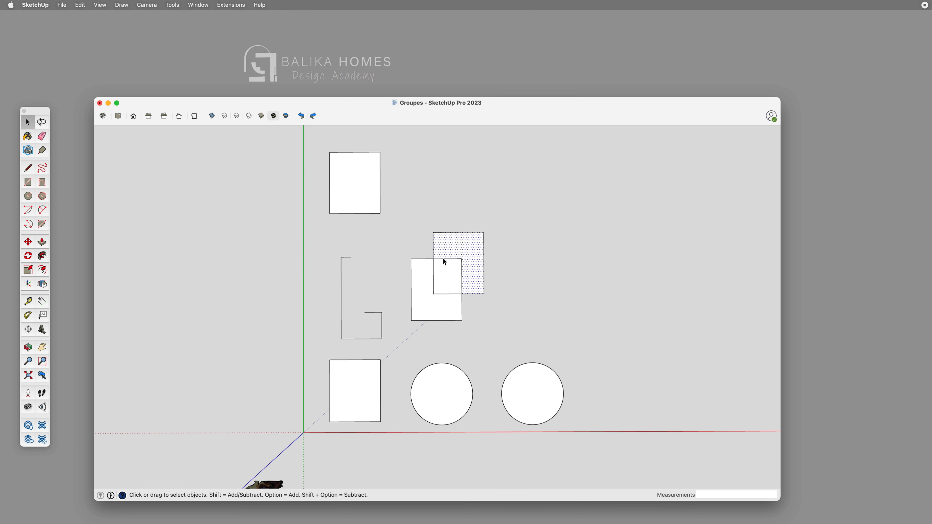
click(472, 294)
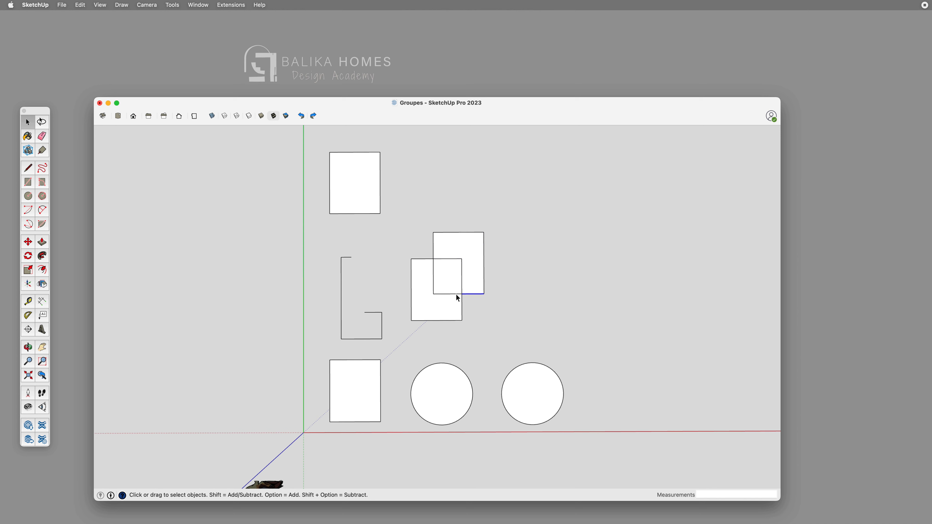
click(432, 277)
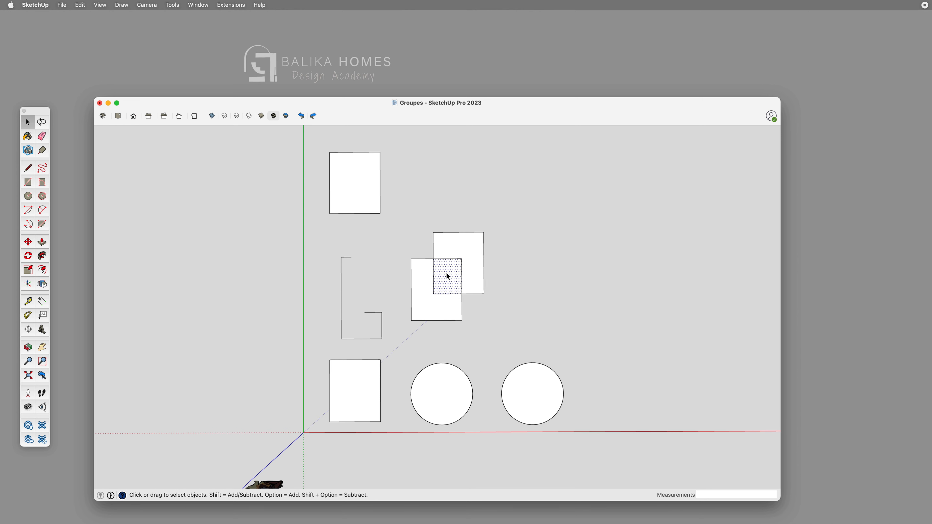
click(450, 252)
click(457, 260)
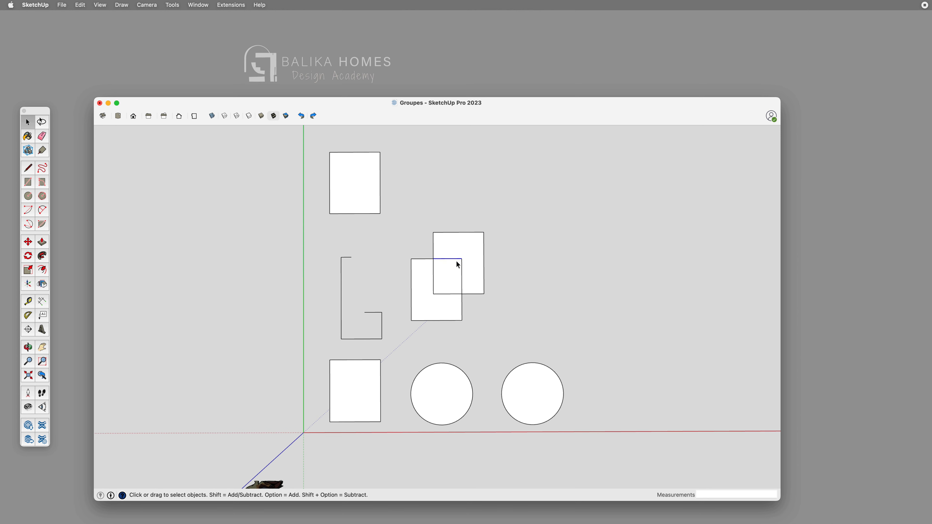
click(426, 282)
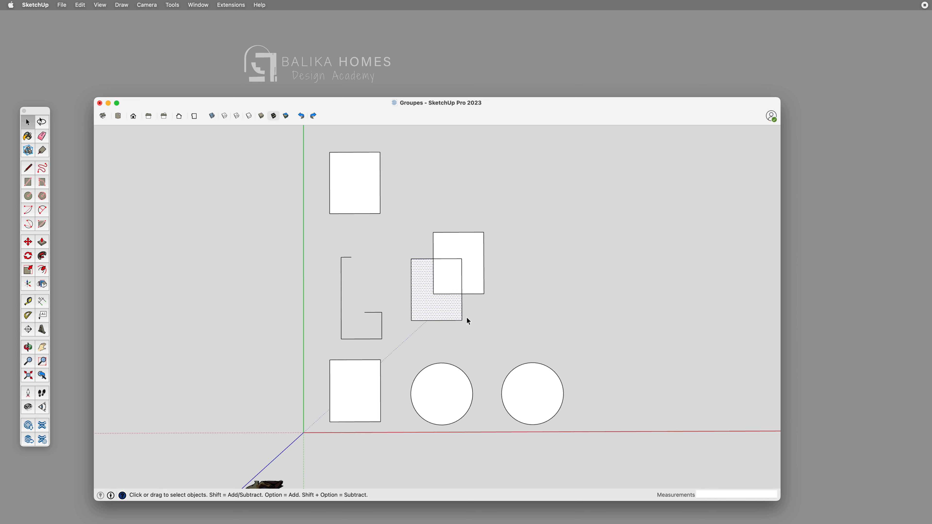
click(470, 271)
click(397, 252)
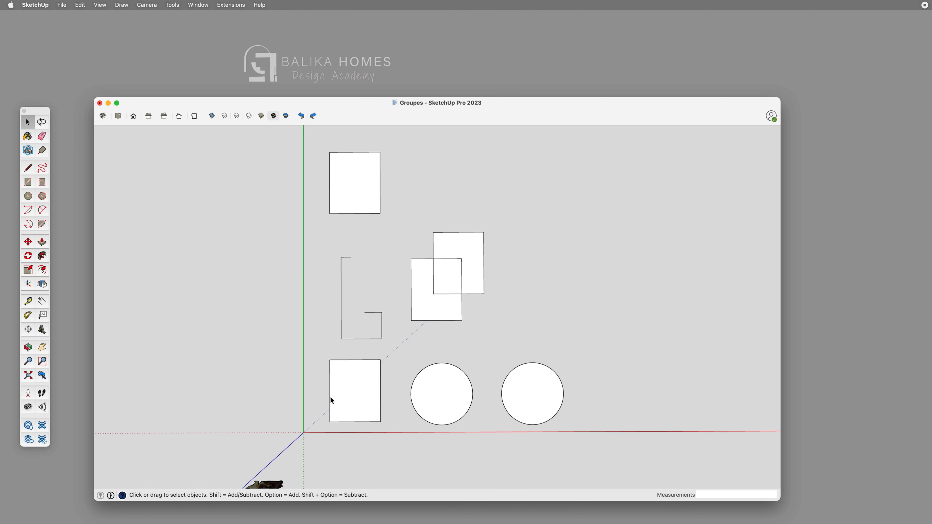
Group the face and edges of the lower rectangle and try moving it as one object
drag(319, 355, 396, 443)
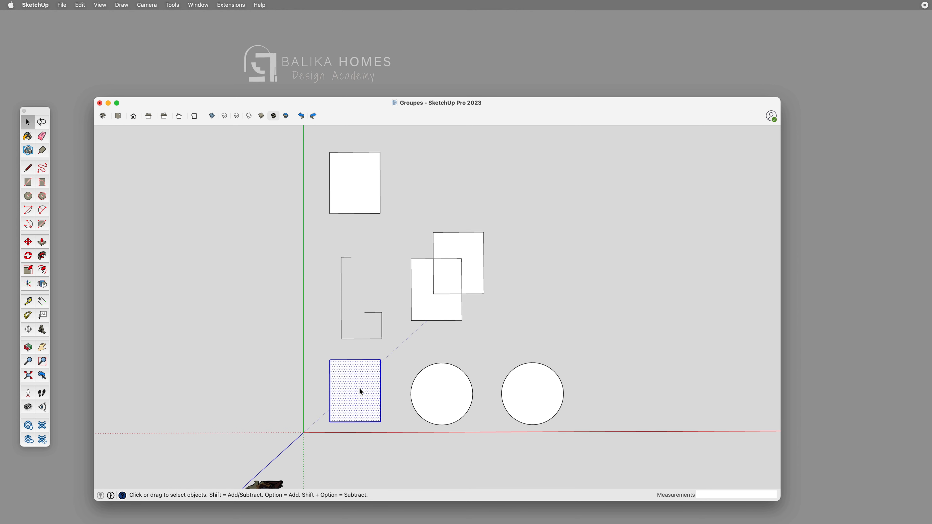
key(super+g)
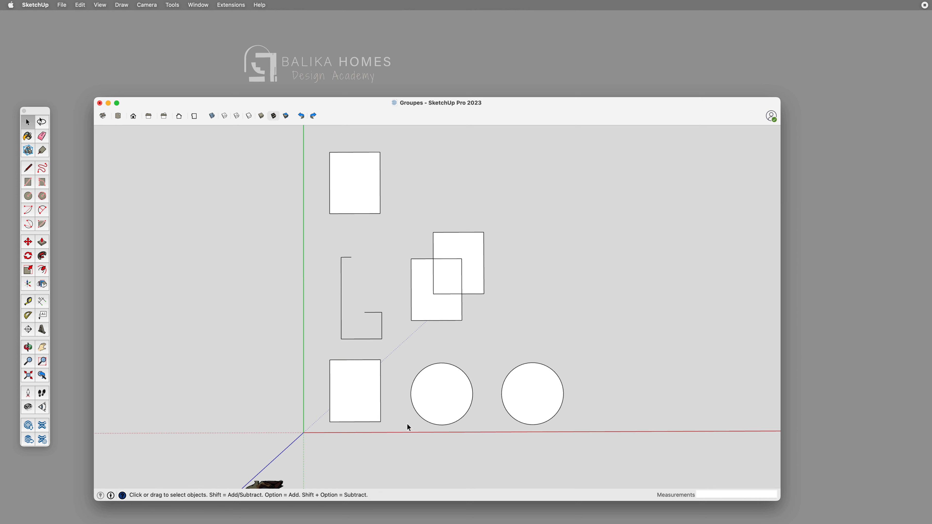
key(m)
click(330, 421)
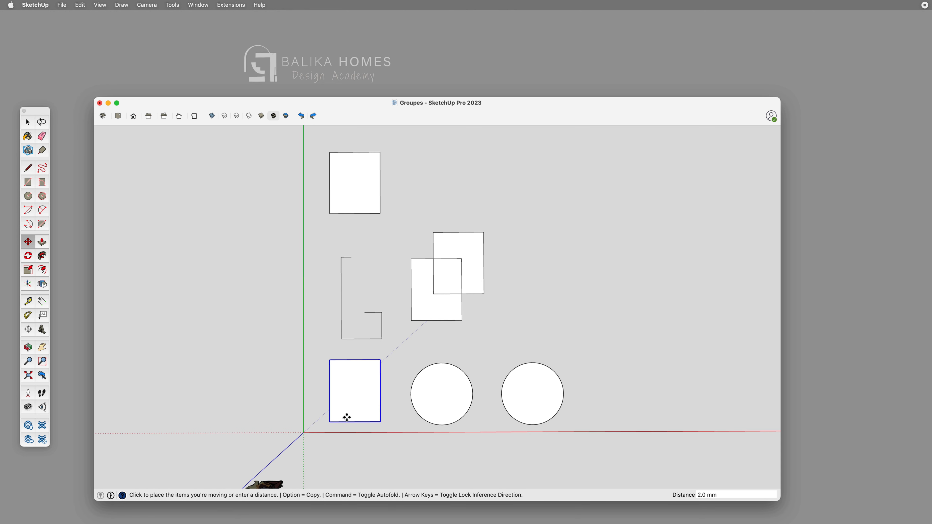
key(Escape)
key(space)
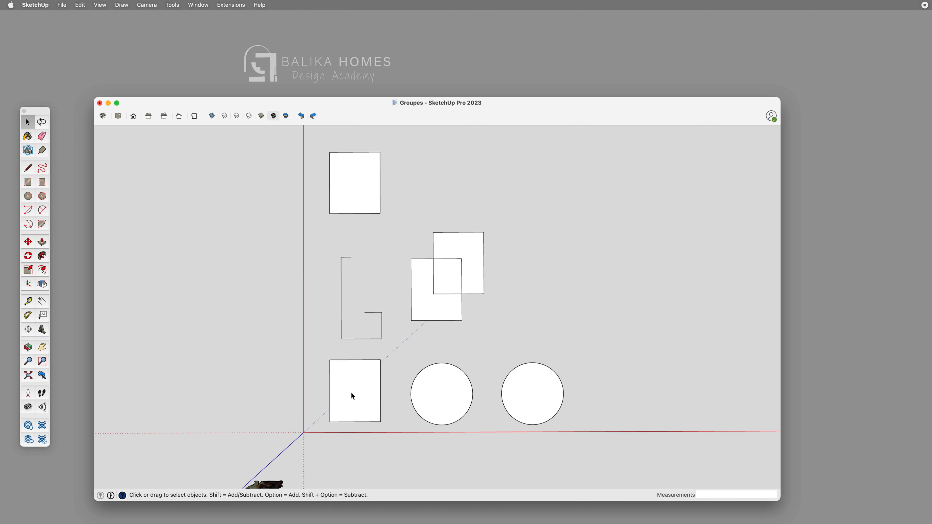
Copy the grouped rectangle into the space above the second circle, and copy it again diagonally up and right so the two copies overlap
key(m)
click(330, 422)
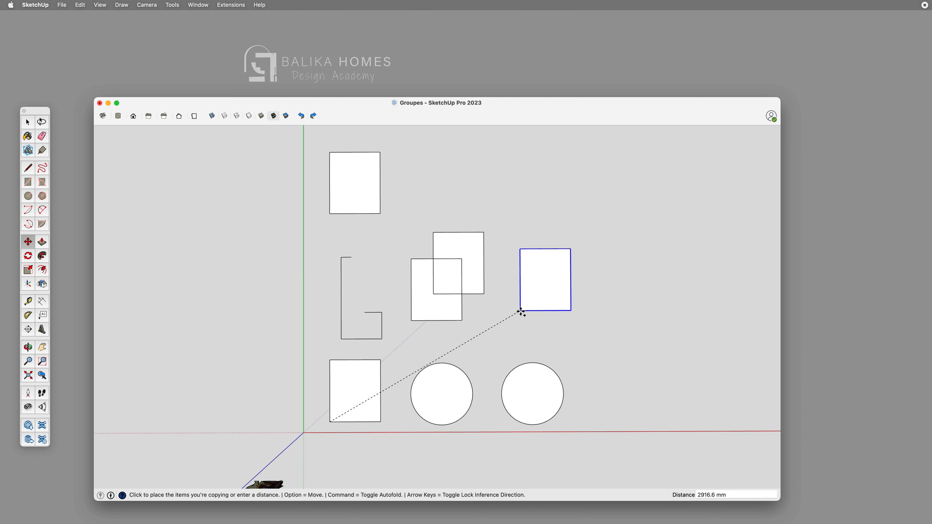
click(519, 318)
key(alt)
click(519, 318)
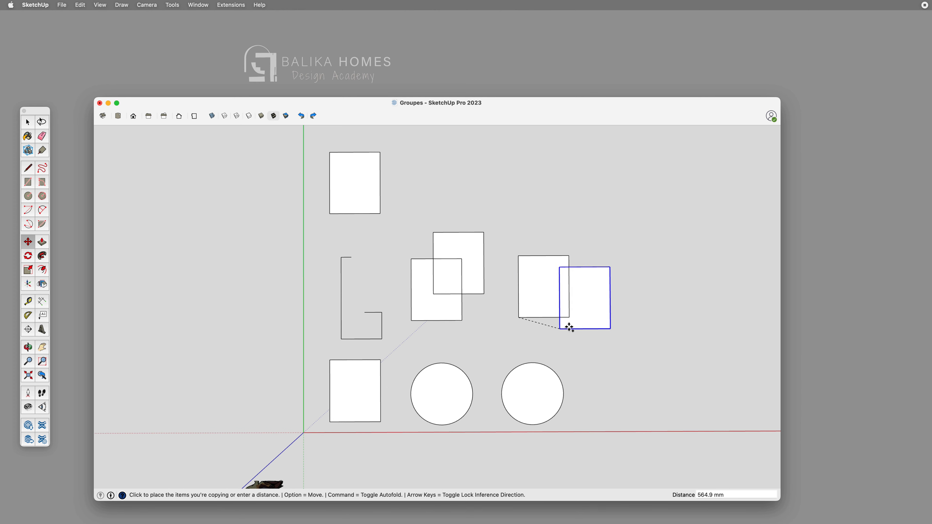
click(541, 292)
key(space)
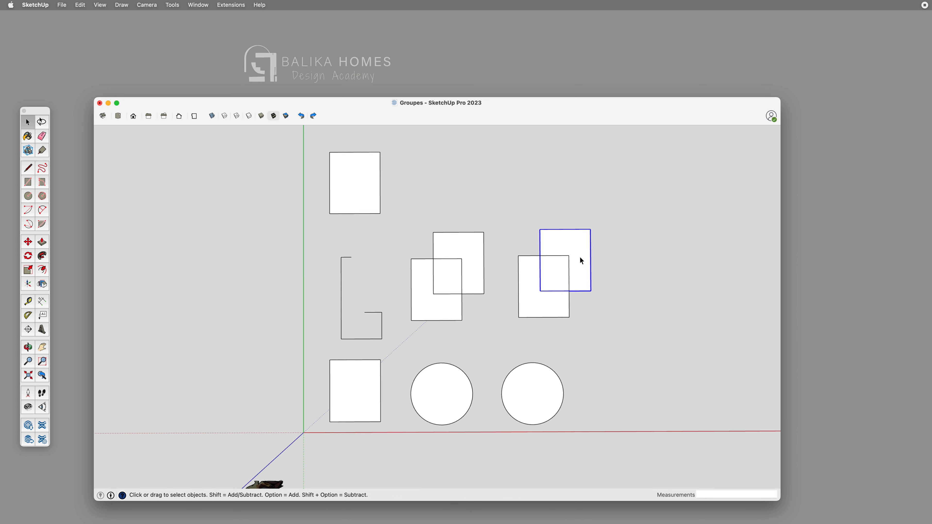
Try to move the upper of the two overlapping grouped rectangles independently of the other
click(551, 303)
click(572, 270)
key(m)
click(581, 273)
key(Escape)
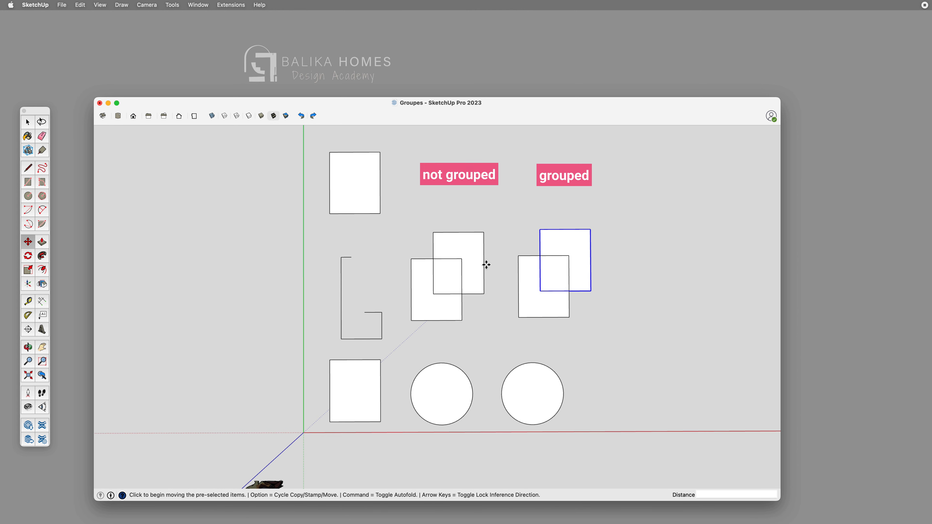
Try to move the upper face of the ungrouped overlapping rectangles
key(space)
click(470, 275)
key(m)
click(472, 276)
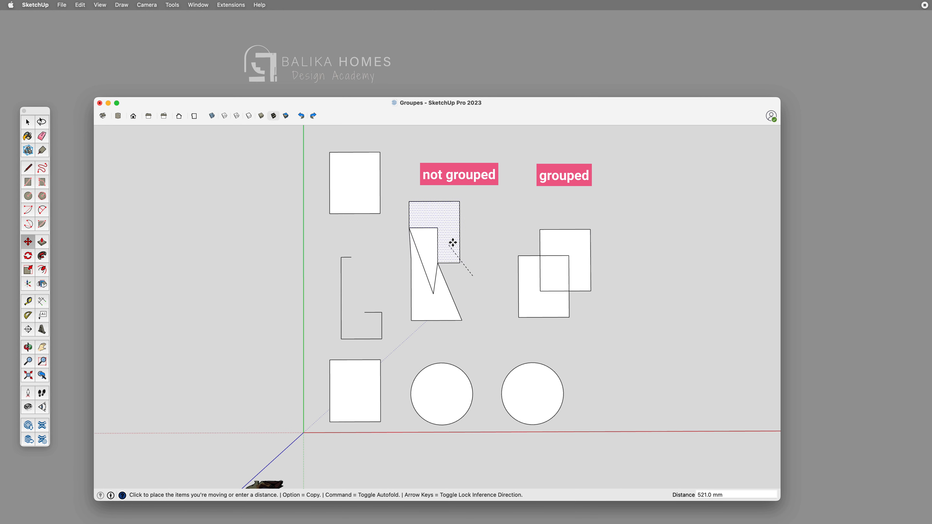
key(Escape)
Try to move each of the two overlapping grouped rectangles separately, first the upper one and then the lower one
key(space)
click(573, 280)
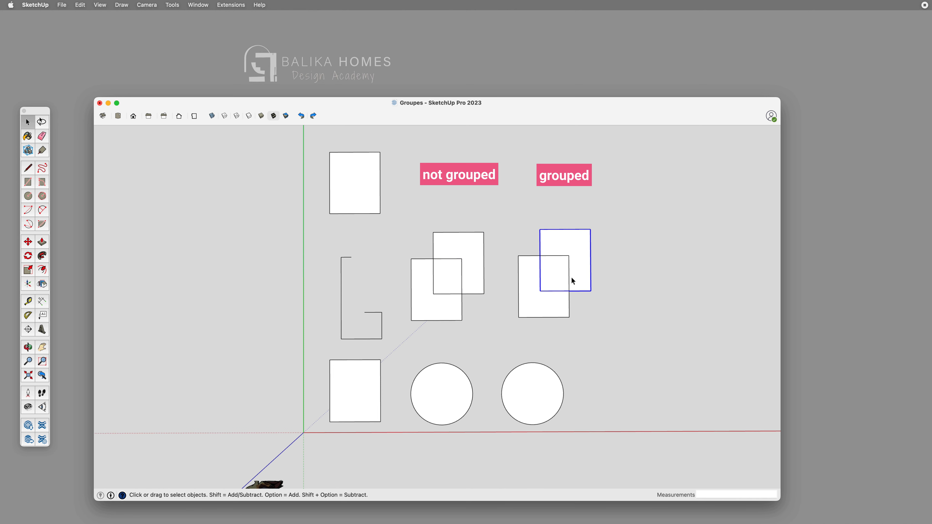
key(m)
click(572, 276)
key(Escape)
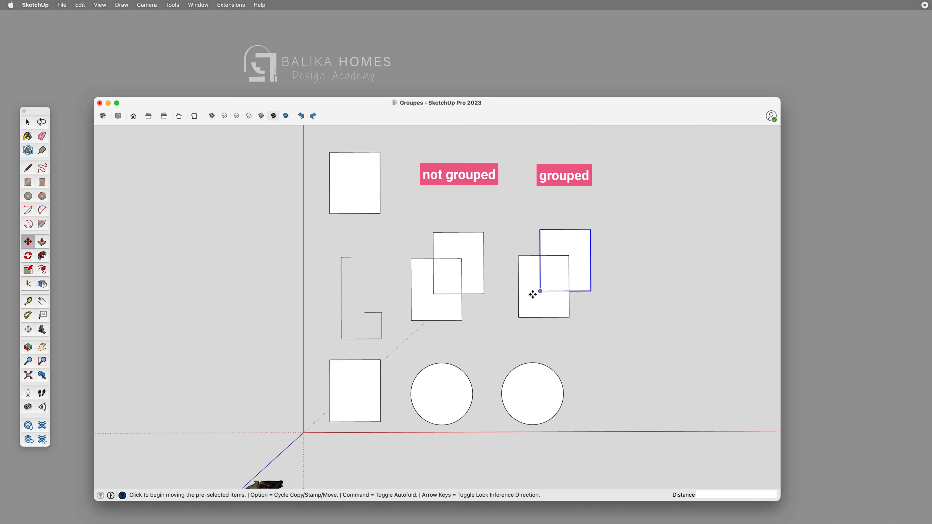
key(space)
click(525, 301)
key(m)
click(529, 305)
key(Escape)
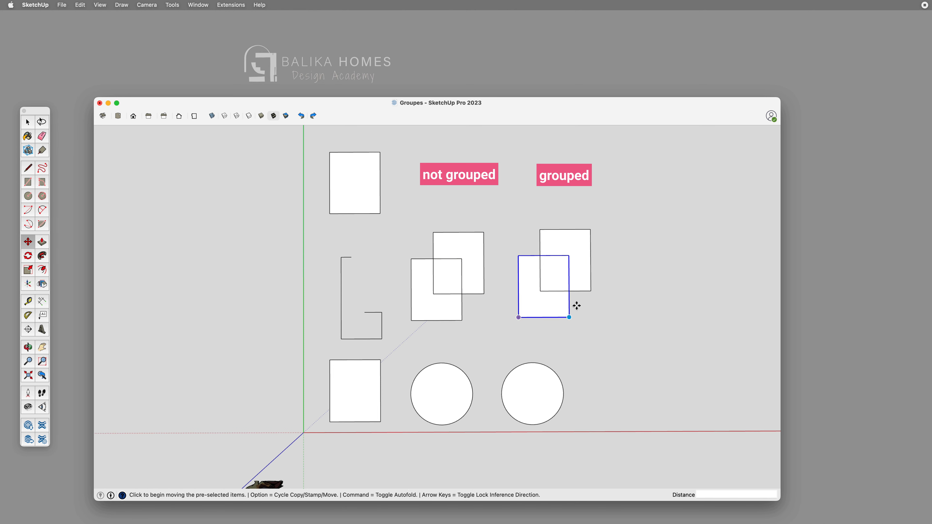
Explode both overlapping grouped rectangles back into loose geometry and clear the selection
key(space)
click(587, 246)
right_click(581, 248)
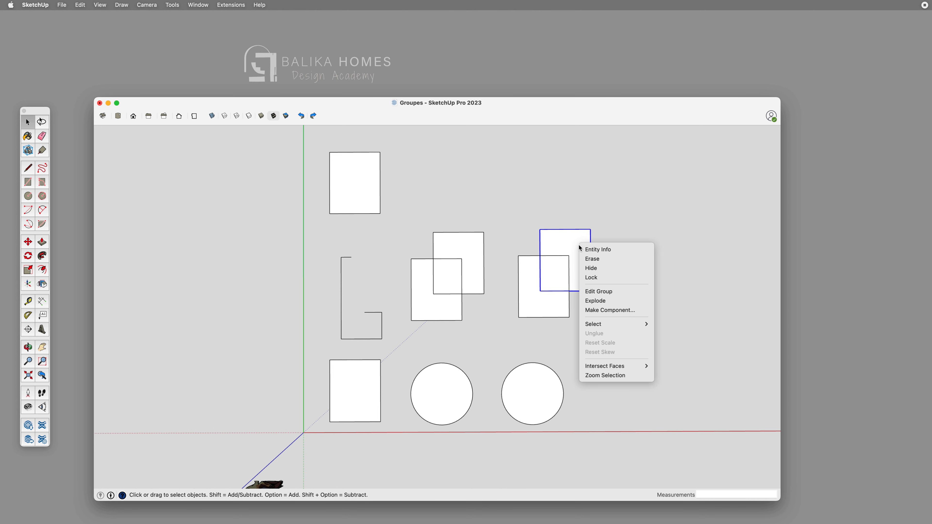
click(565, 296)
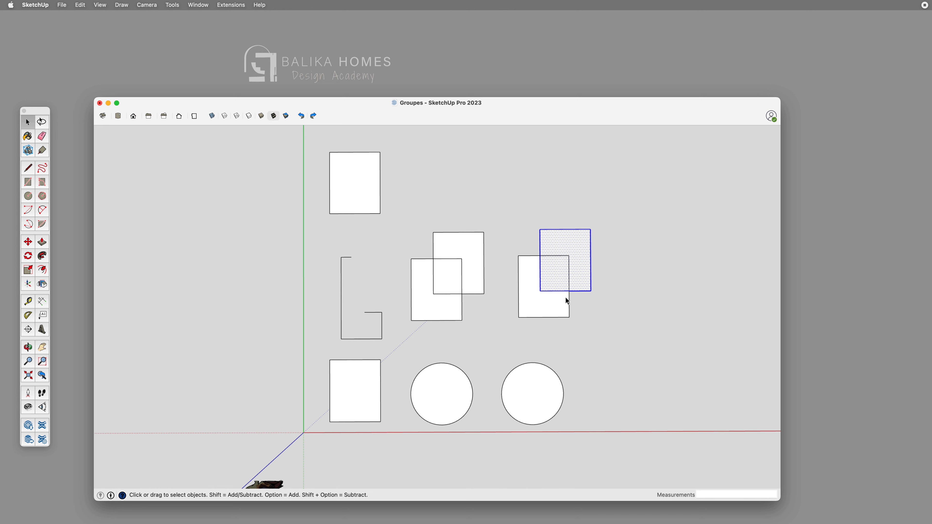
click(549, 305)
right_click(549, 307)
click(571, 361)
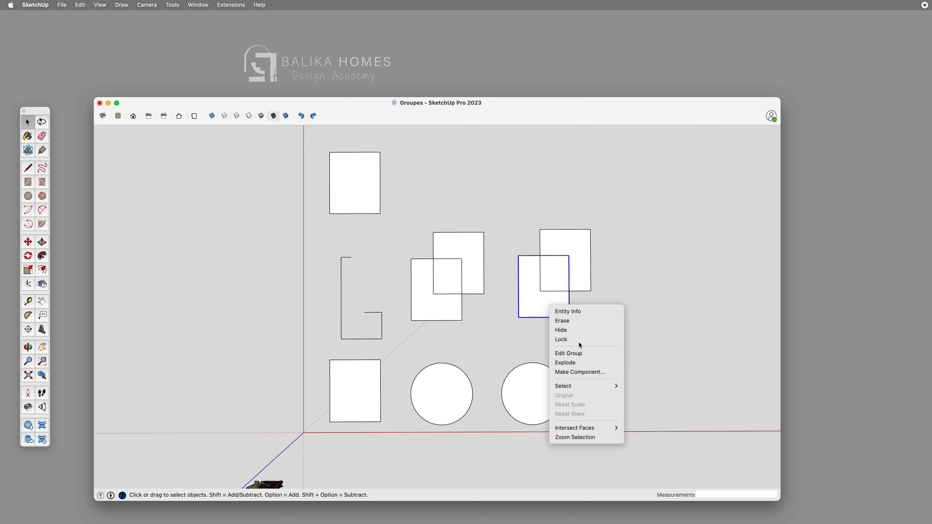
click(616, 227)
Try to move the face where the two exploded rectangles overlap, and clear the selection
key(m)
click(550, 271)
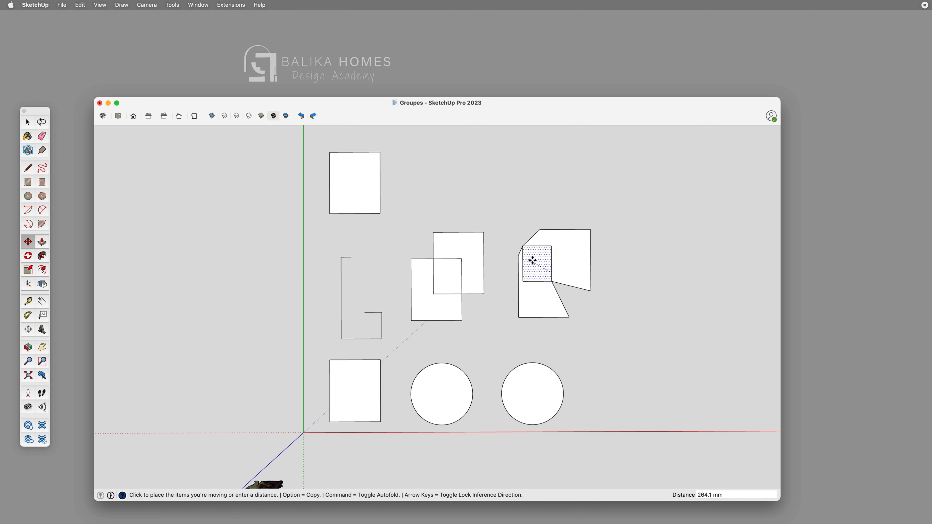
key(Escape)
key(space)
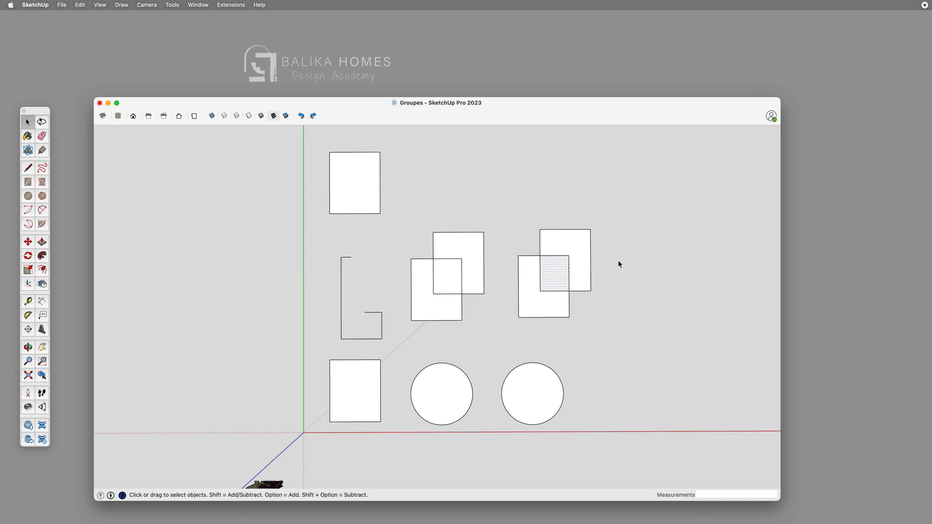
click(619, 260)
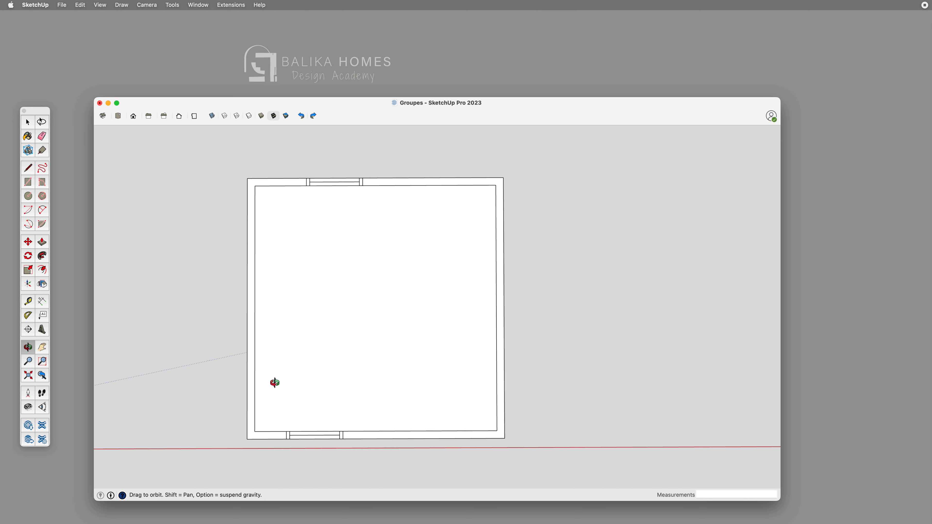
Copy the four faces of the window in the room plan's lower wall further right along the same wall
key(space)
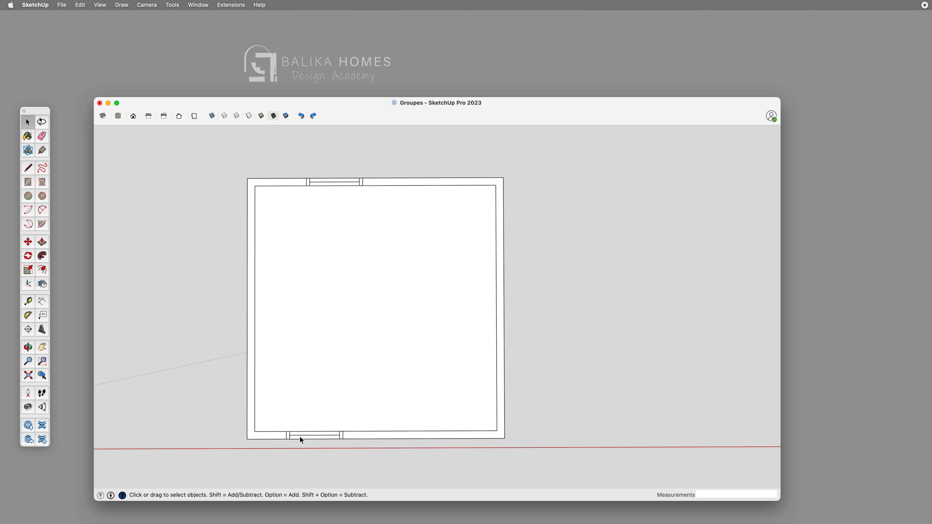
scroll(305, 441, up, 3)
click(306, 428)
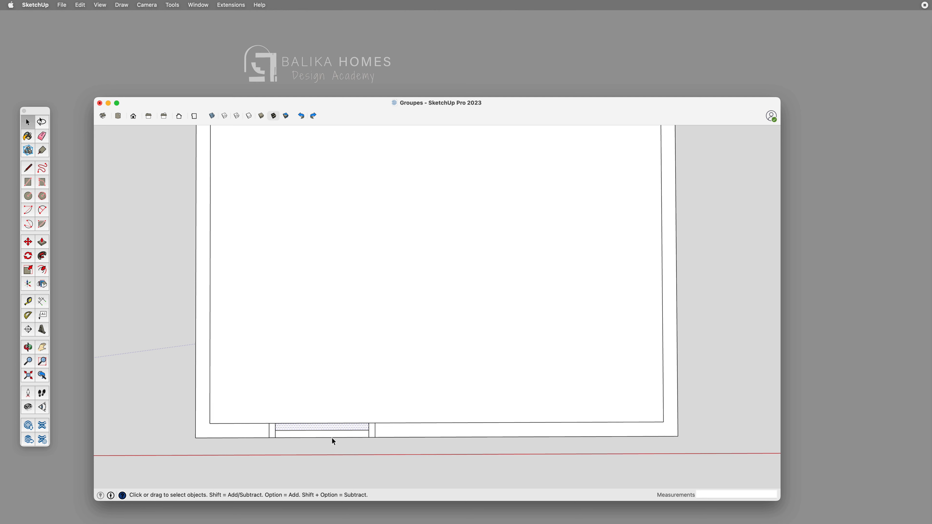
scroll(331, 438, up, 1)
key(shift)
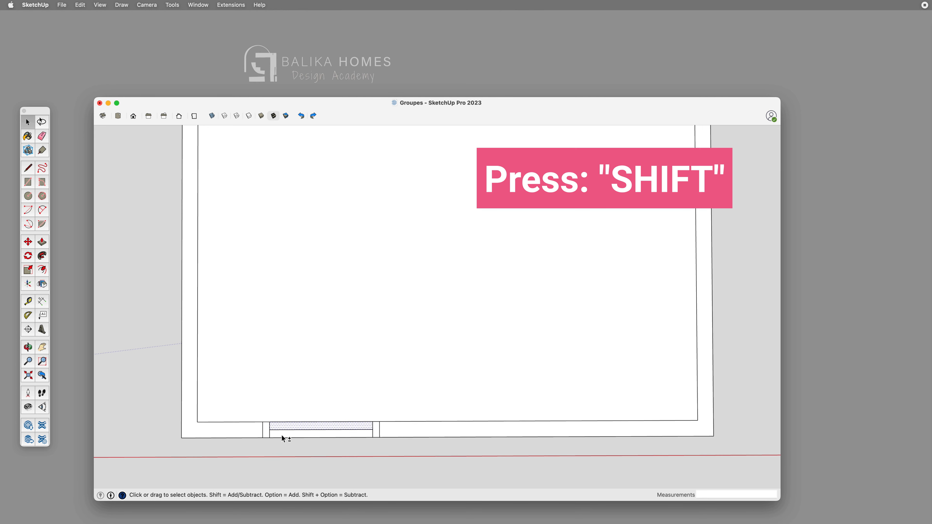
shift+click(282, 435)
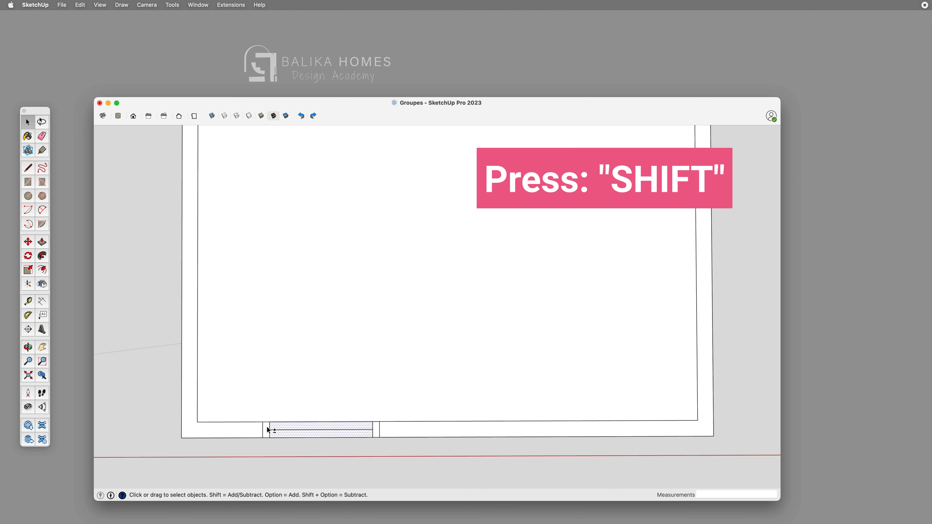
shift+click(267, 429)
shift+click(377, 430)
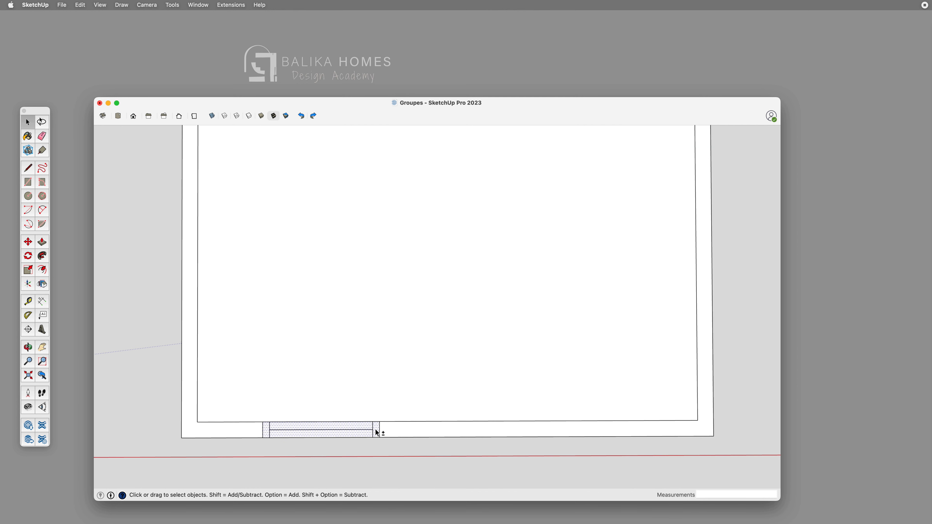
key(m)
click(263, 422)
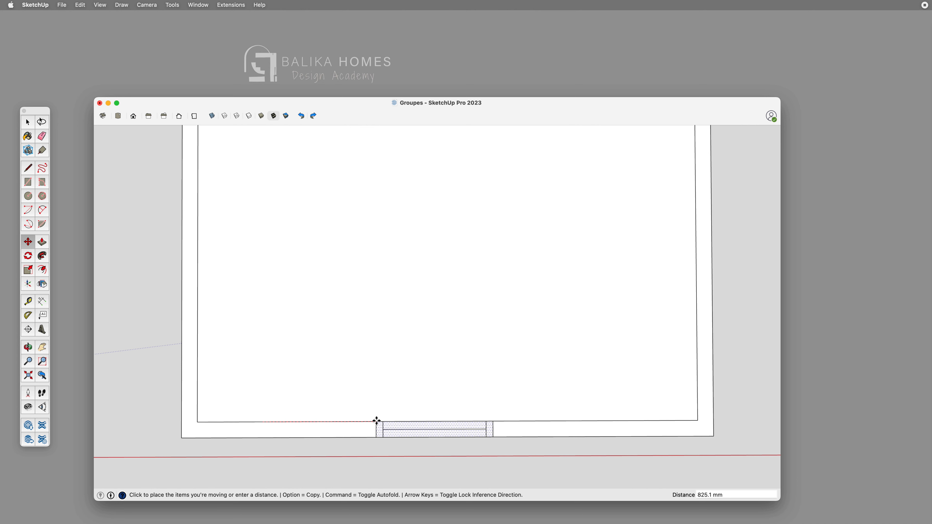
key(alt)
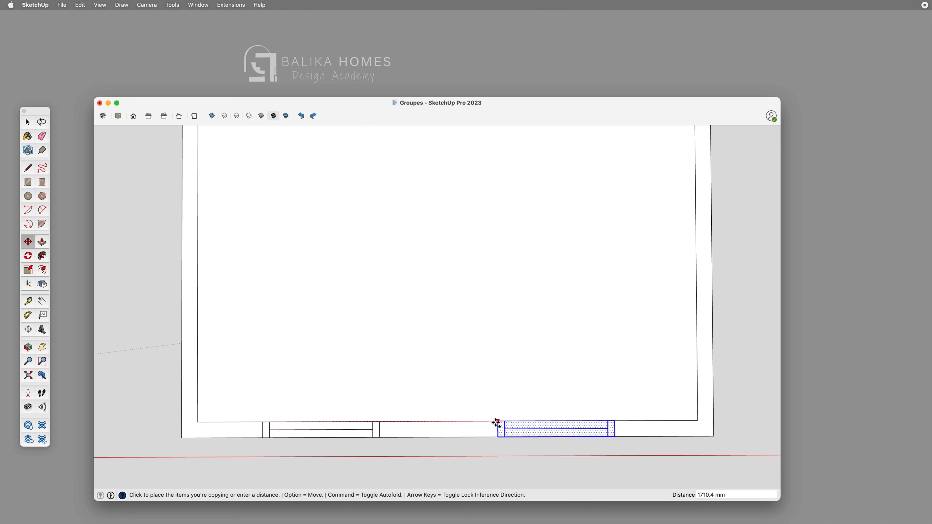
click(436, 422)
Try another copy of the window faces about 960 mm further right, overlapping the lower wall's inner edge, and remove it
click(437, 422)
key(alt)
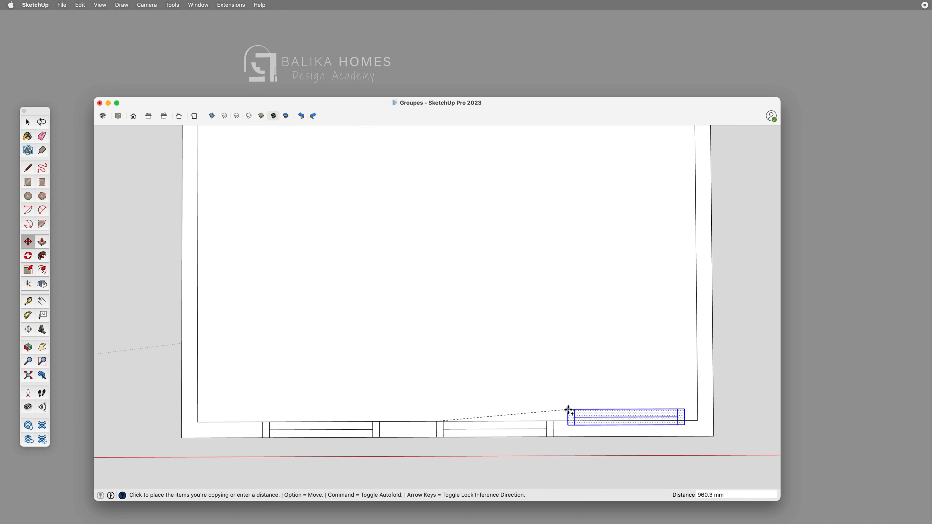
click(568, 412)
key(space)
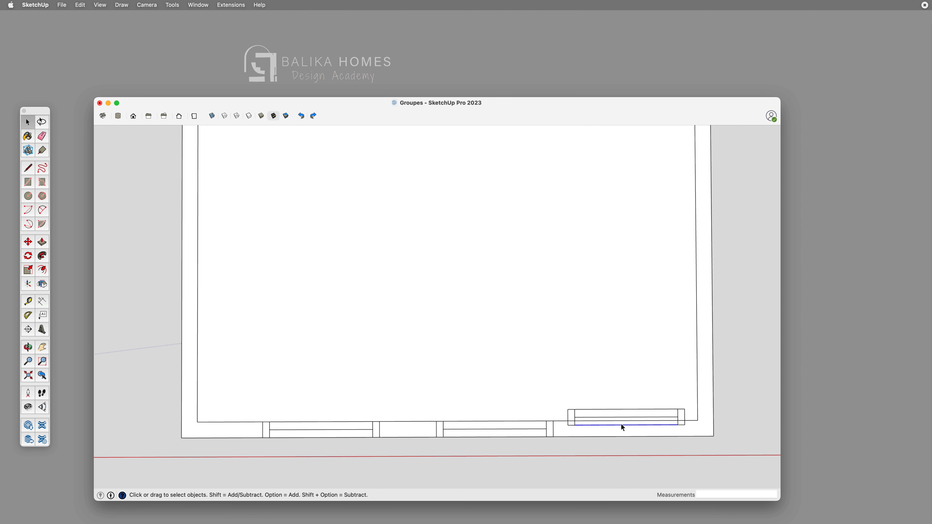
click(573, 420)
key(Delete)
Group the four faces of the left window in the lower wall
scroll(551, 434, down, 2)
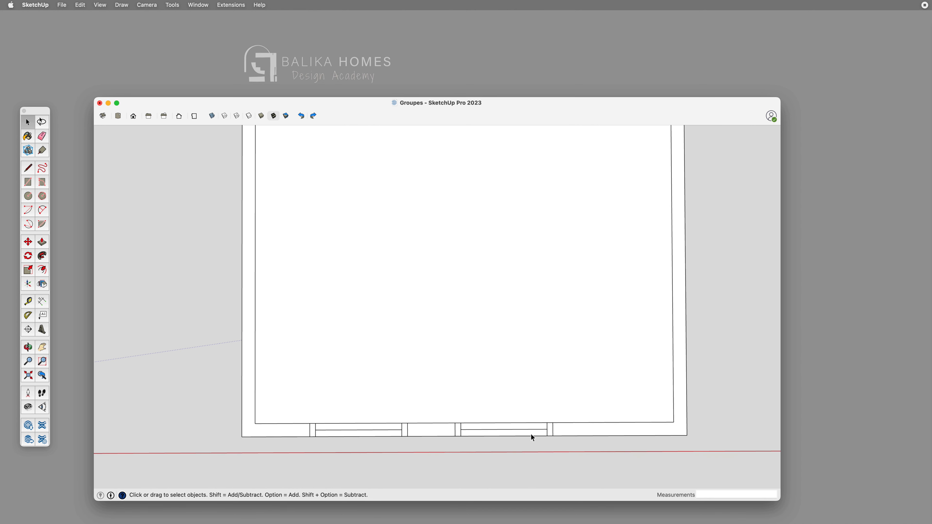
click(381, 431)
click(380, 433)
shift+click(342, 427)
shift+click(313, 430)
shift+click(406, 431)
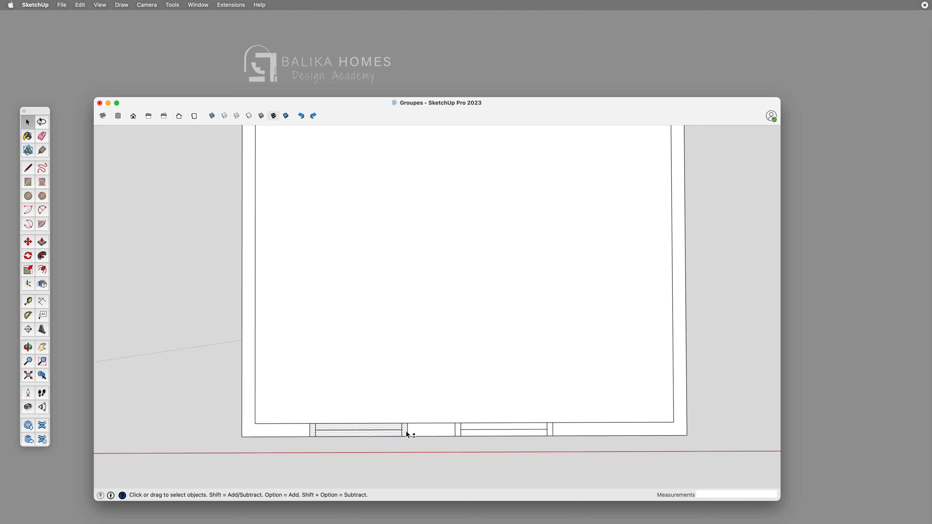
key(super+g)
Try copying the grouped window about 2263 mm toward the lower wall's right end, shift the copy about 117 mm outward, and undo both
key(m)
click(311, 437)
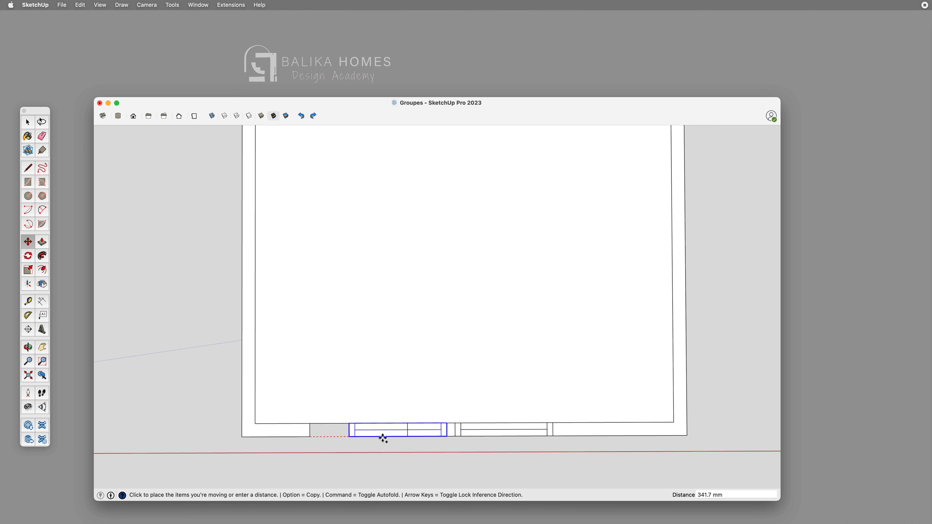
key(alt)
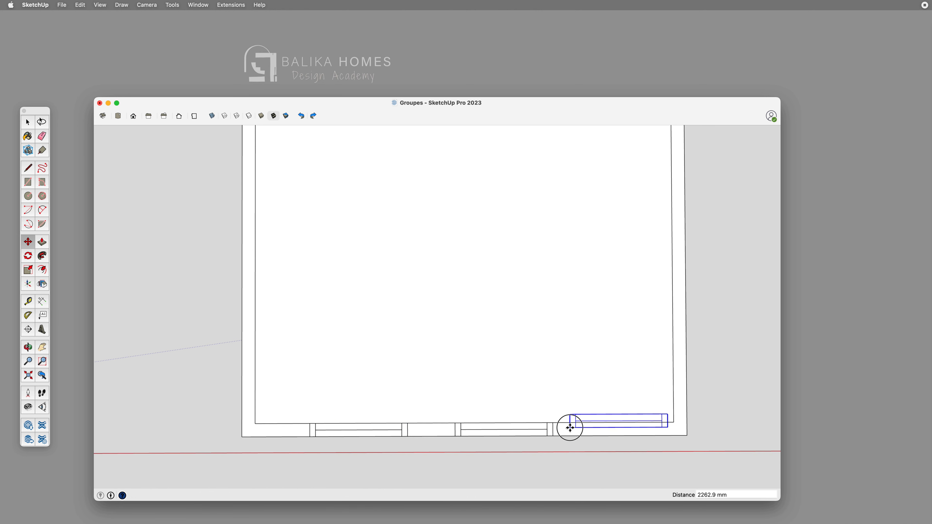
click(570, 428)
click(572, 429)
click(572, 441)
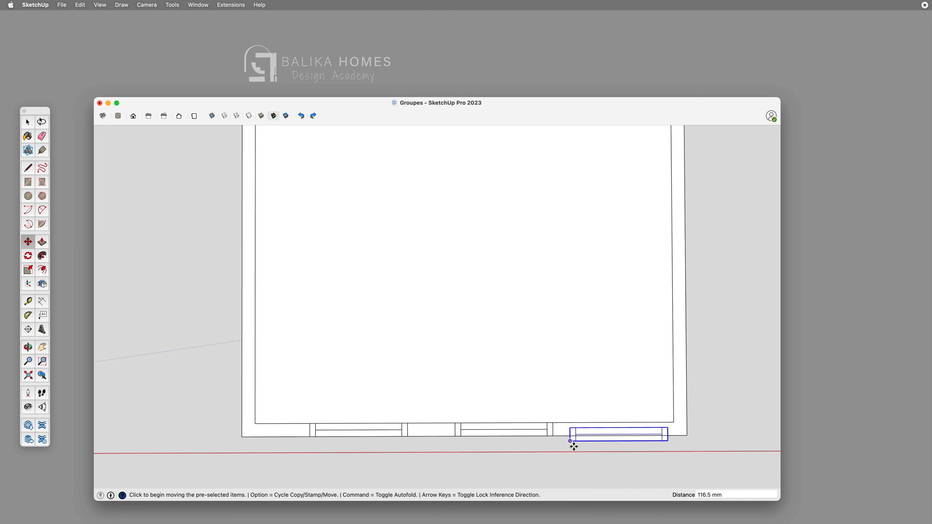
key(super+z)
key(super+z)
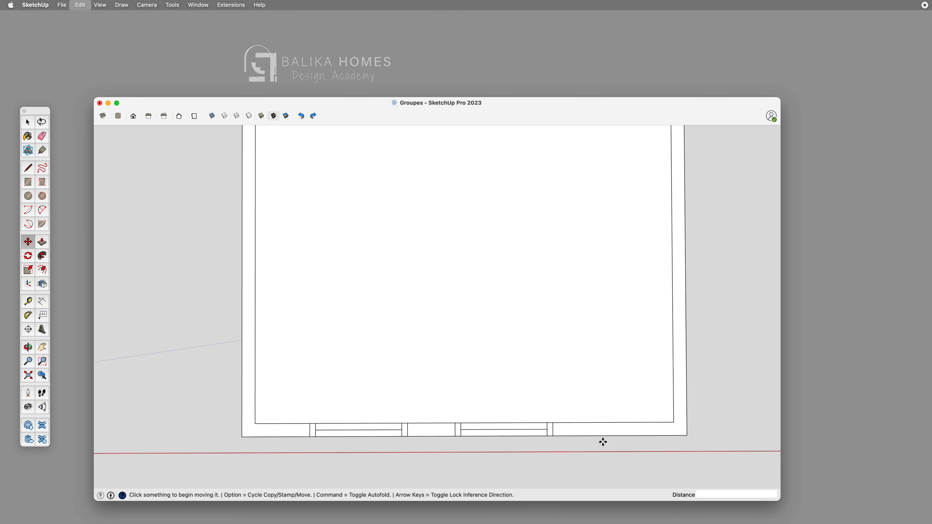
Try moving the grouped left window out of the lower wall toward the outside of the room plan
middle_drag(566, 427, 562, 363)
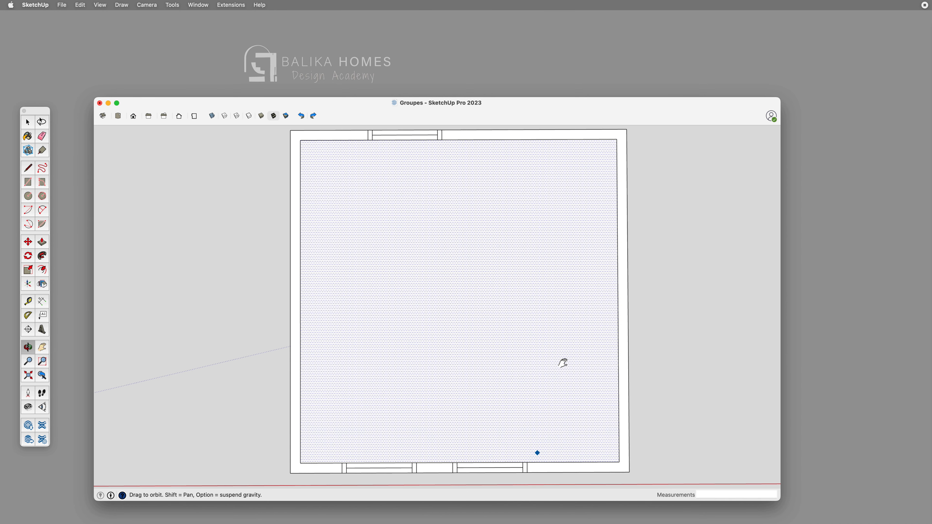
key(space)
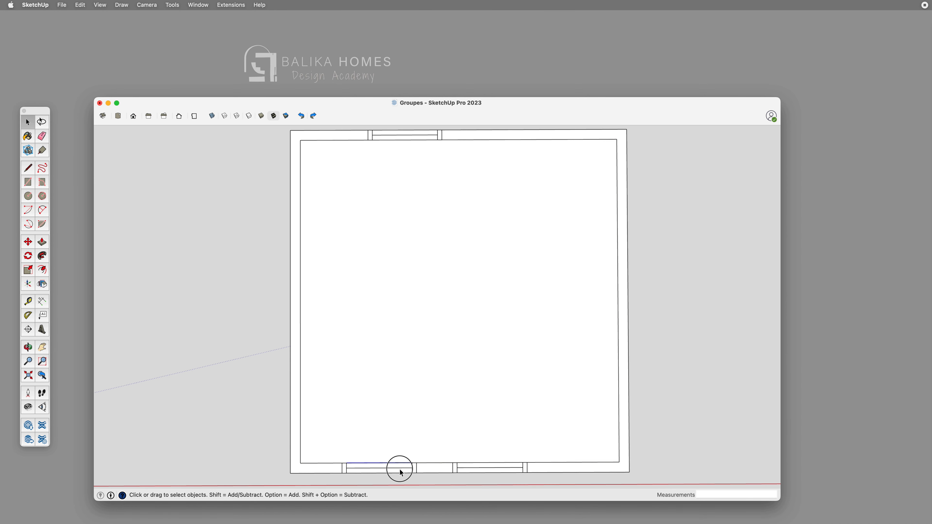
scroll(366, 476, up, 4)
key(m)
click(331, 458)
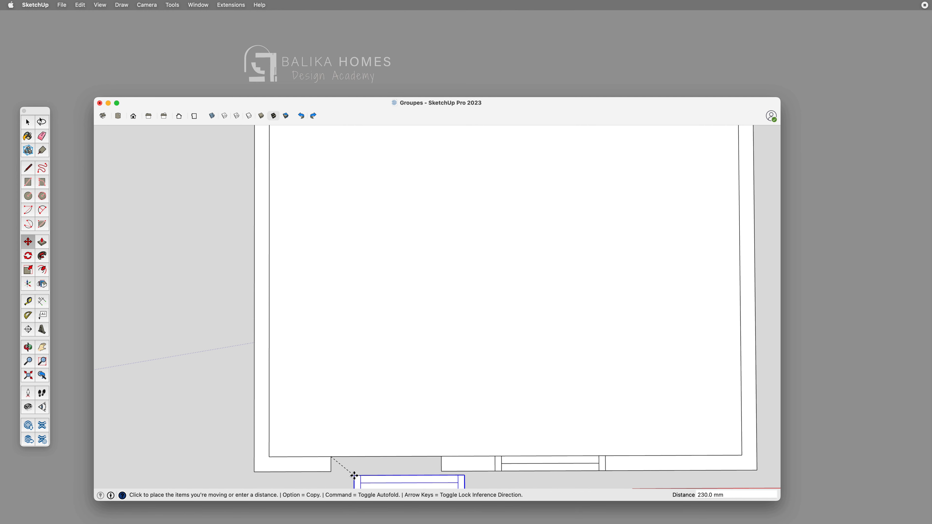
scroll(358, 411, down, 1)
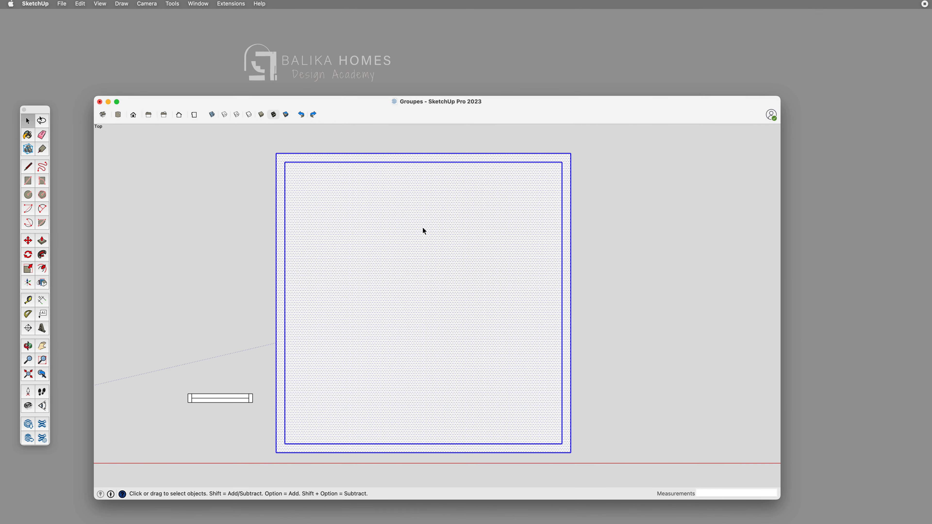
Group the selected room outline and floor, and make the loose window beside the plan a separate group
key(super+g)
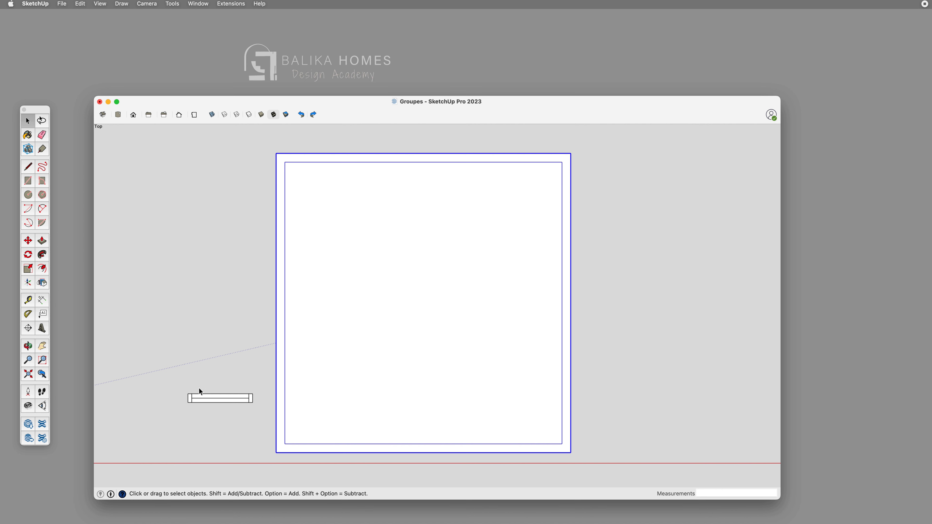
click(215, 411)
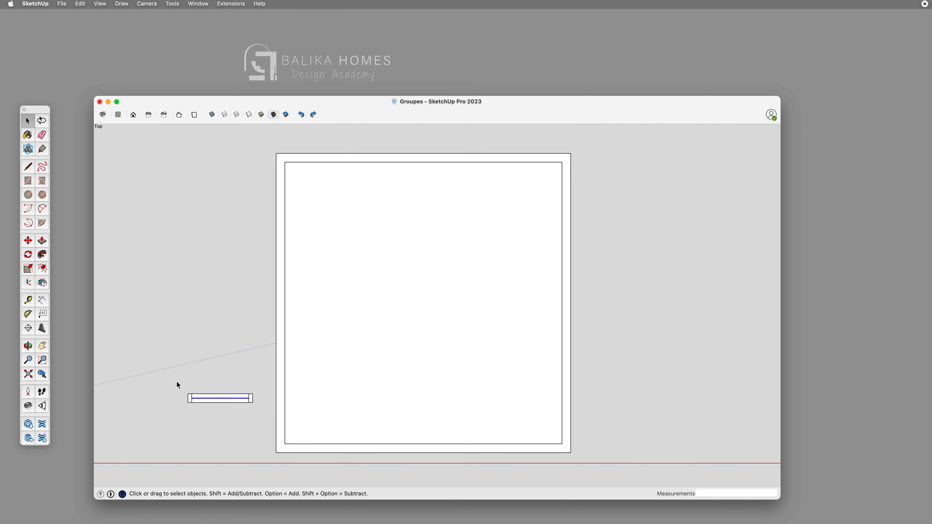
drag(176, 381, 268, 426)
key(super+g)
Move the window group into the lower wall near its left end and place a copy toward the wall's right end
key(m)
click(187, 394)
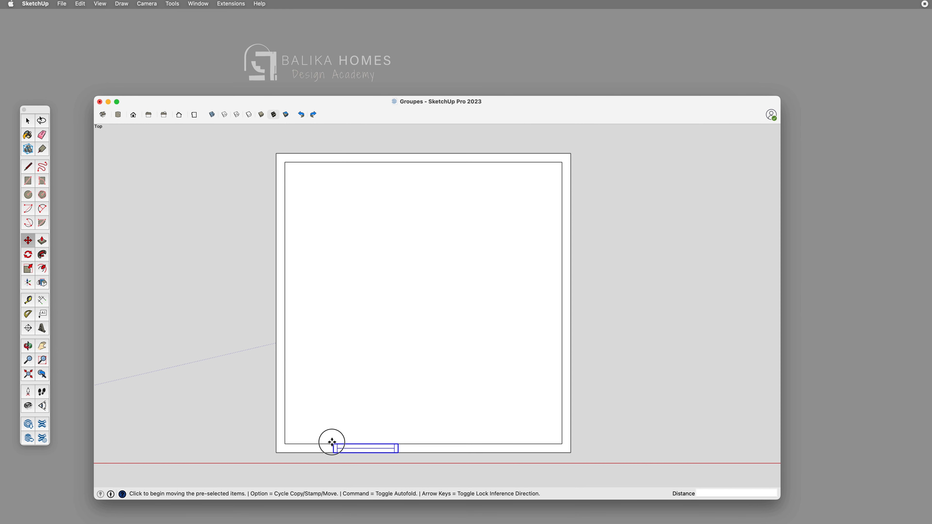
click(333, 443)
key(alt)
click(472, 444)
click(472, 444)
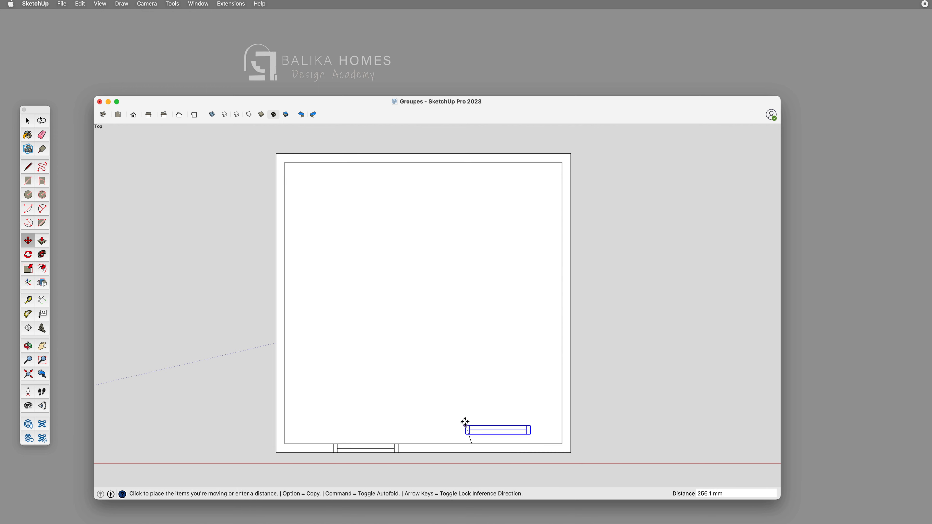
click(472, 444)
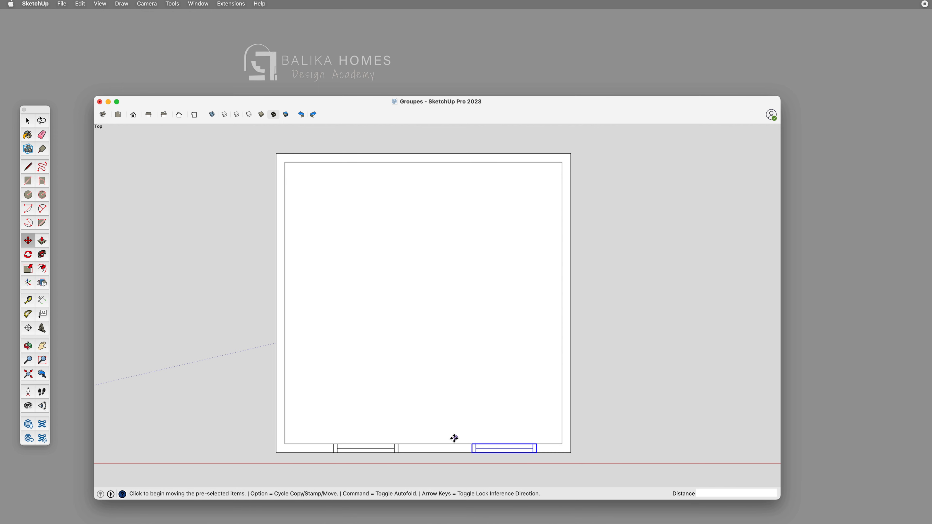
Try moving the left window group out of the lower wall up into the room
key(space)
click(395, 449)
key(m)
click(399, 444)
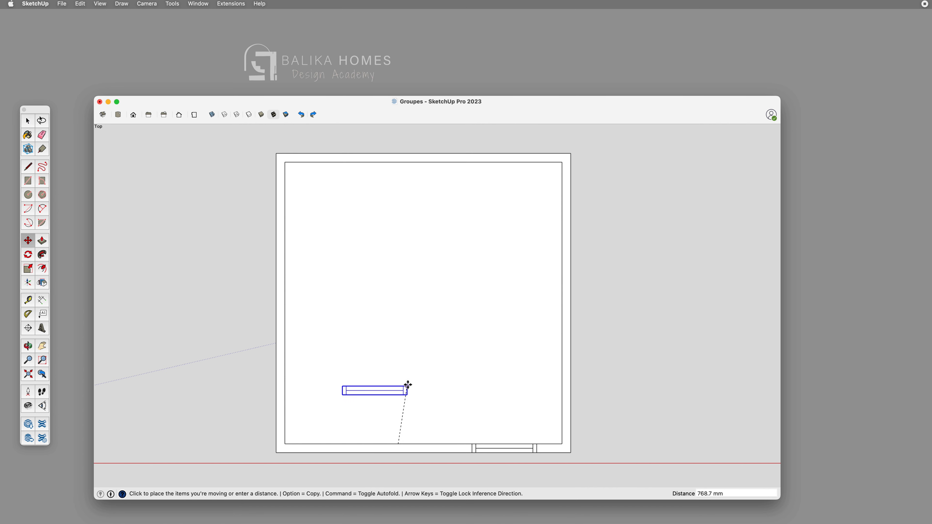
key(Escape)
key(space)
click(222, 306)
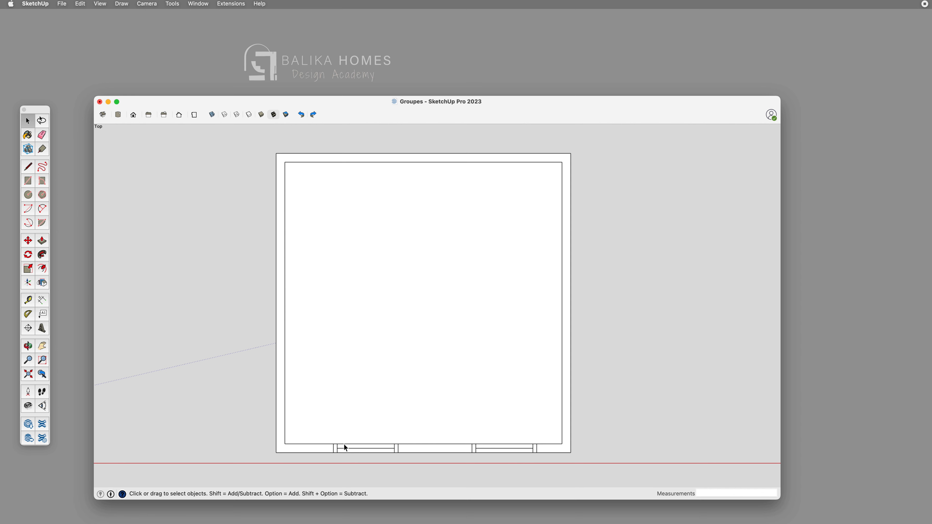
Copy the left window group about 902.5 mm straight up from the lower wall into the room
click(356, 448)
key(m)
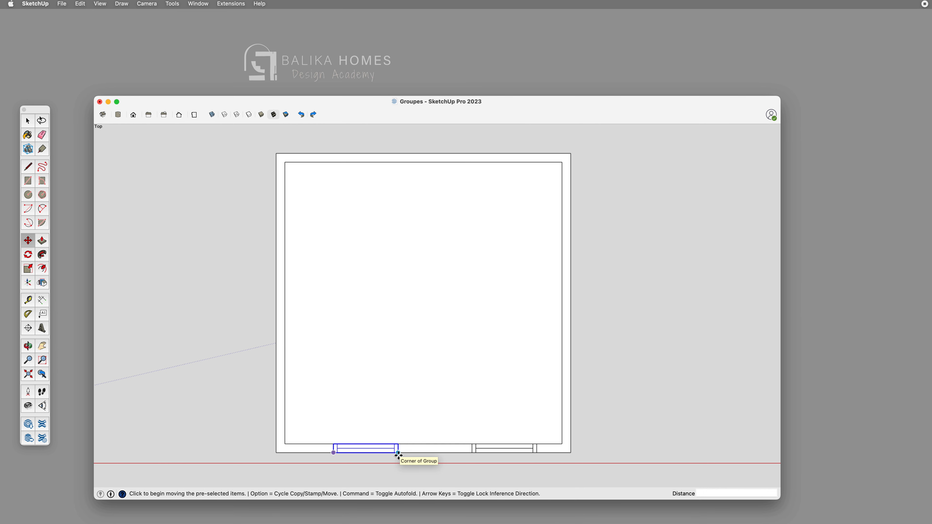
click(398, 455)
key(alt)
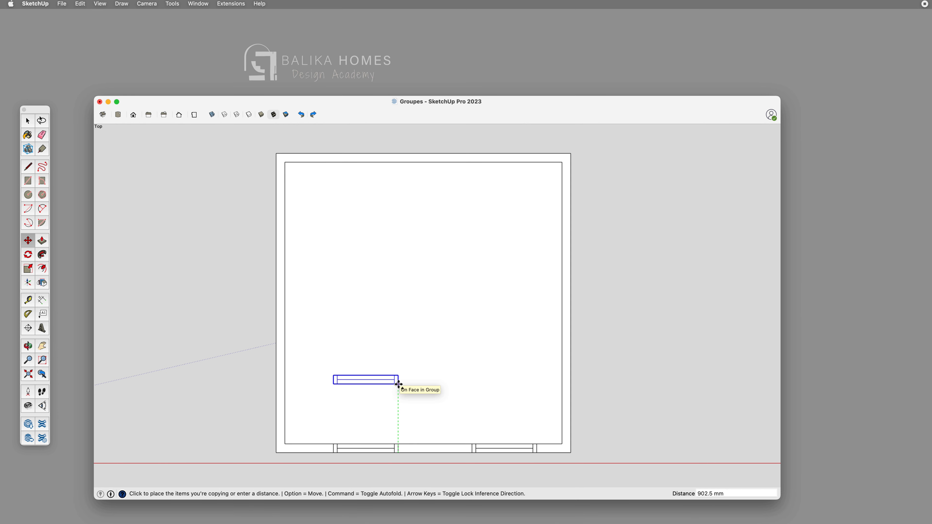
click(398, 384)
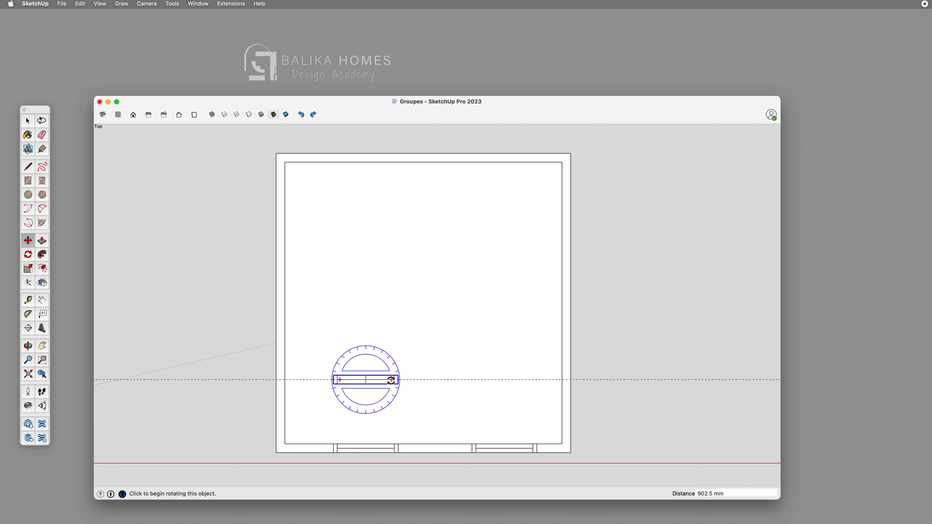
Try rotating the copied window group 90 degrees with the Move tool's rotation grip, and undo the rotation
click(391, 380)
click(363, 301)
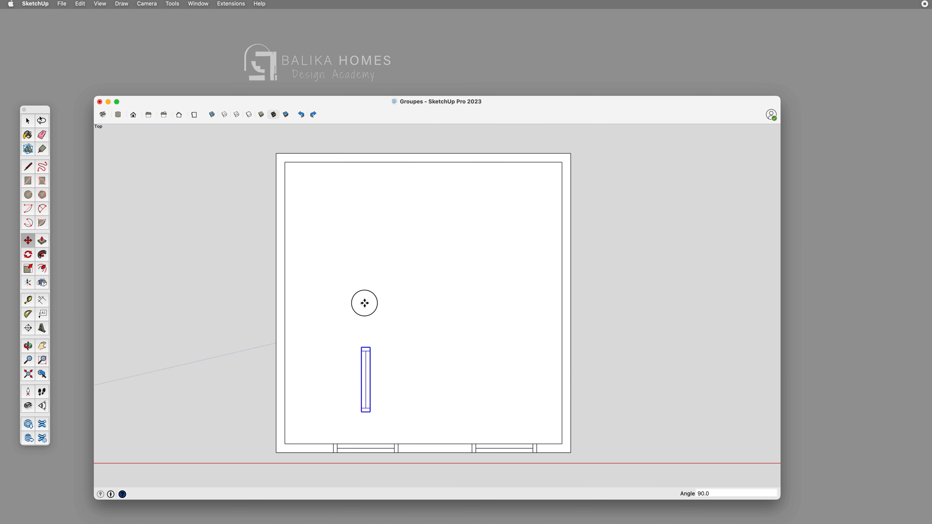
key(super+z)
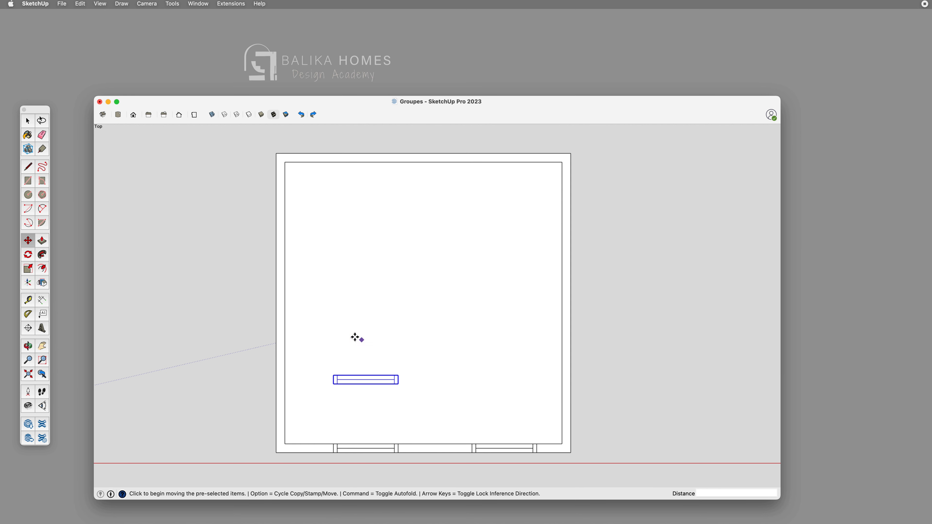
Rotate the copied window group 90 degrees to a vertical orientation with the Rotate tool
click(28, 254)
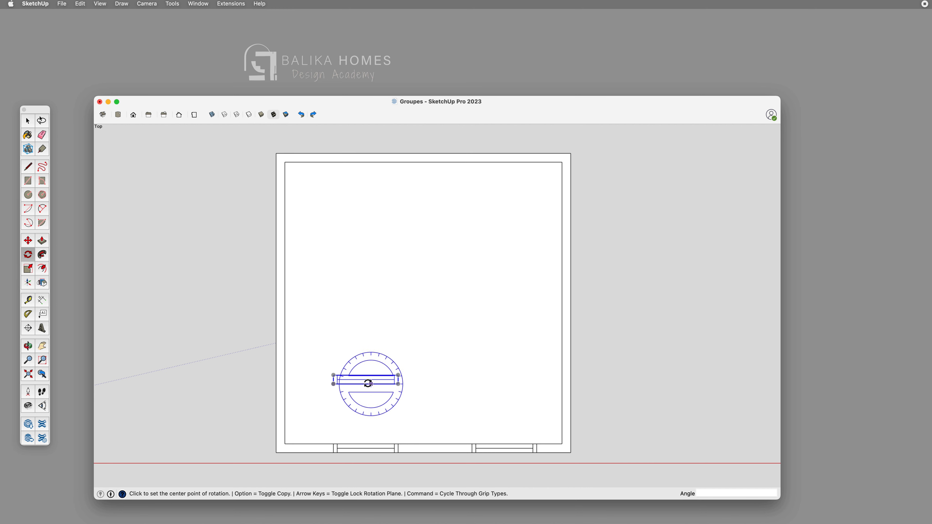
click(354, 380)
click(385, 379)
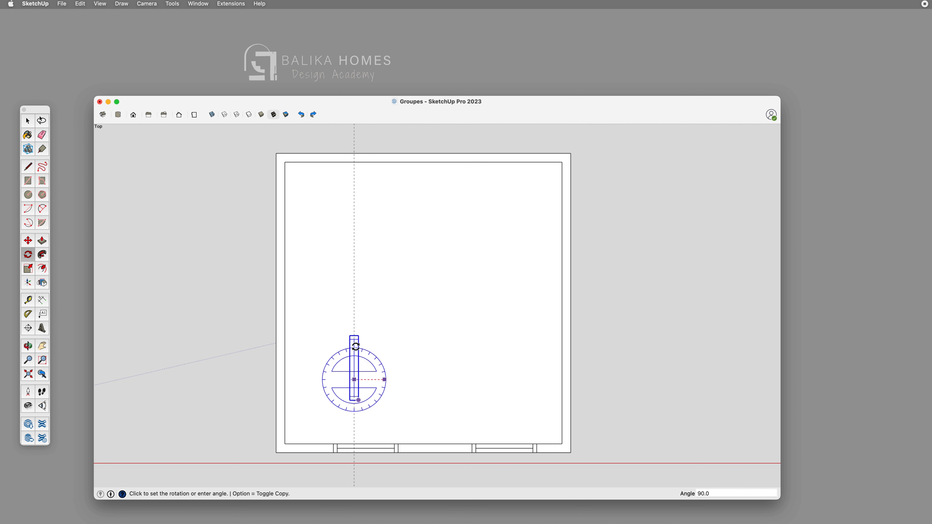
click(353, 347)
Move the rotated window group by its corner about 1057 mm into the room's left wall, flush with the outer edge
key(m)
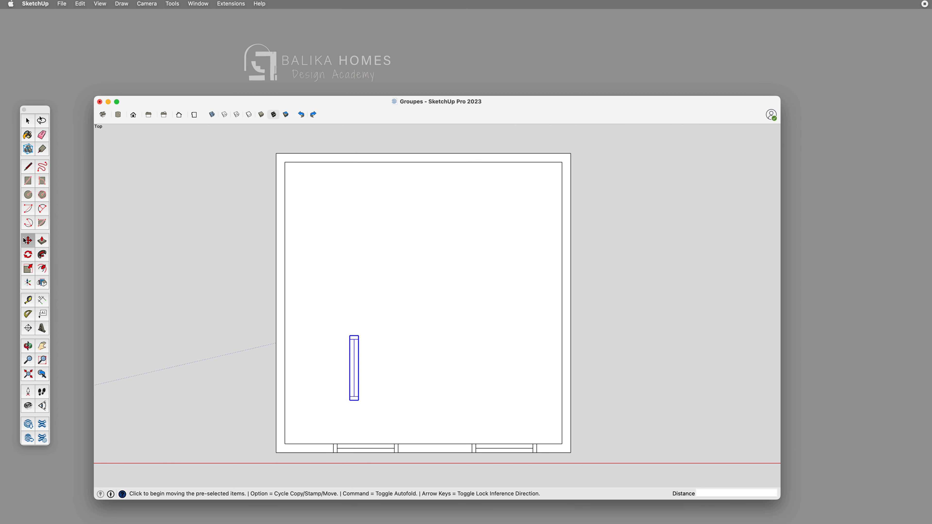
click(350, 337)
click(277, 304)
scroll(266, 309, up, 3)
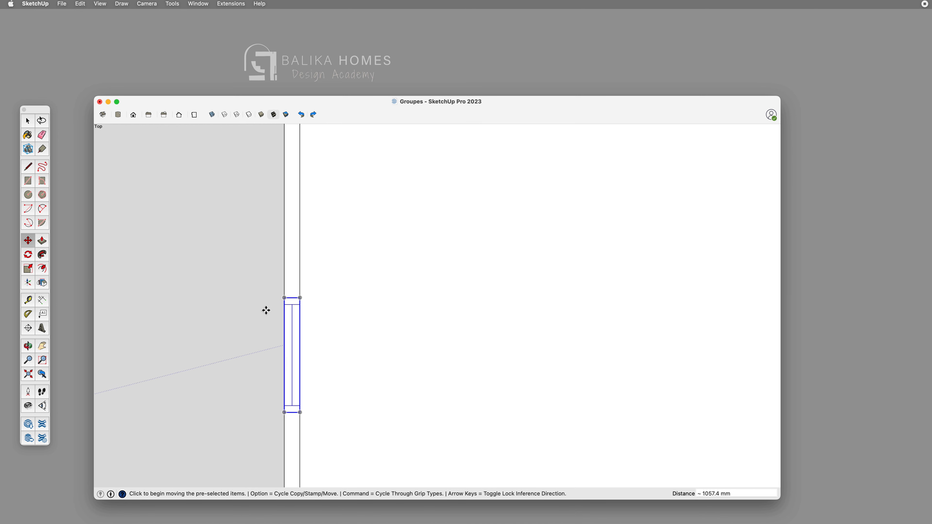
Open the left wall's window group for editing and try moving its inner pane face toward the room
key(space)
double_click(293, 306)
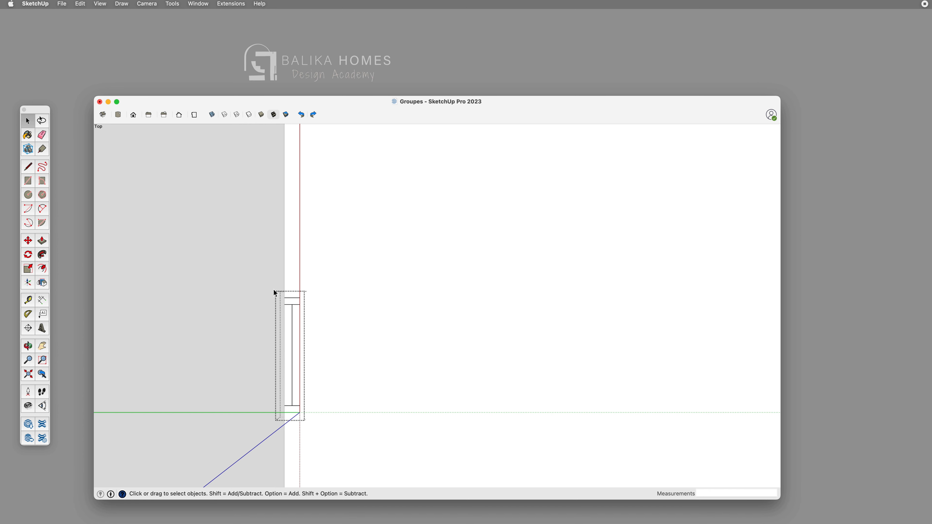
click(294, 312)
key(m)
click(298, 322)
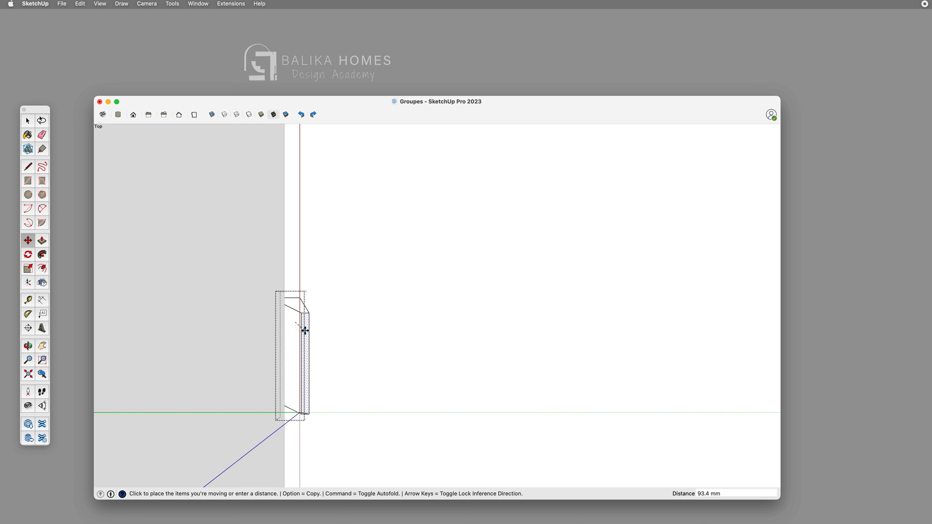
click(303, 325)
scroll(291, 305, up, 2)
Lengthen the left wall's window by moving its upper end face about 926 mm up along the wall, and close the group
key(space)
click(293, 301)
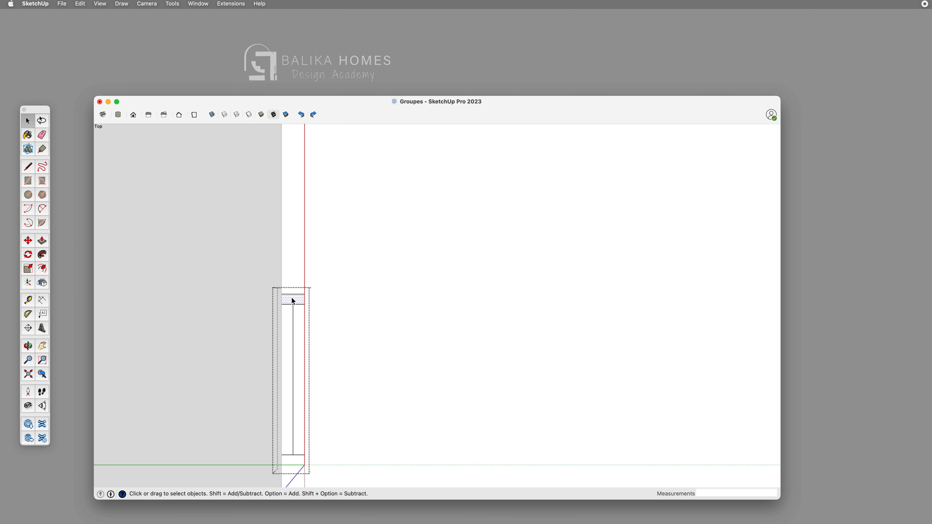
scroll(294, 301, down, 2)
key(m)
click(302, 298)
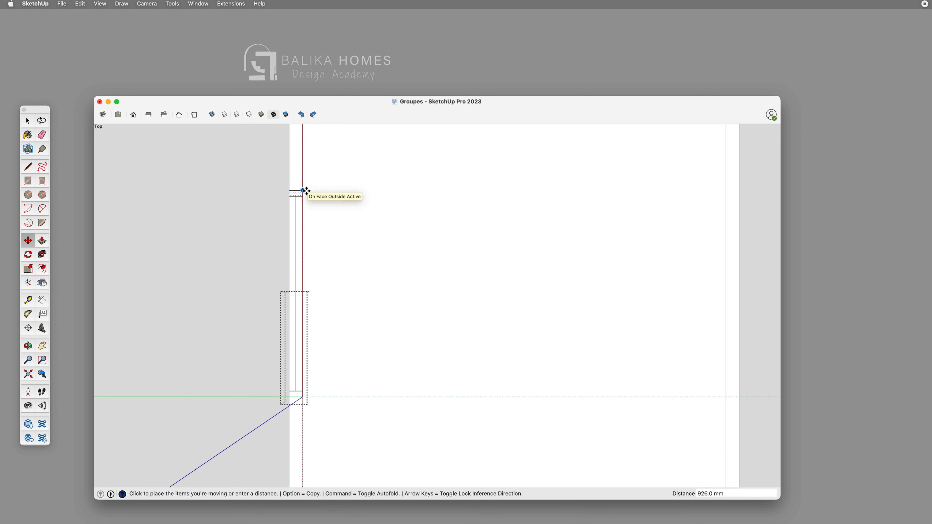
click(306, 191)
key(space)
key(Escape)
click(296, 308)
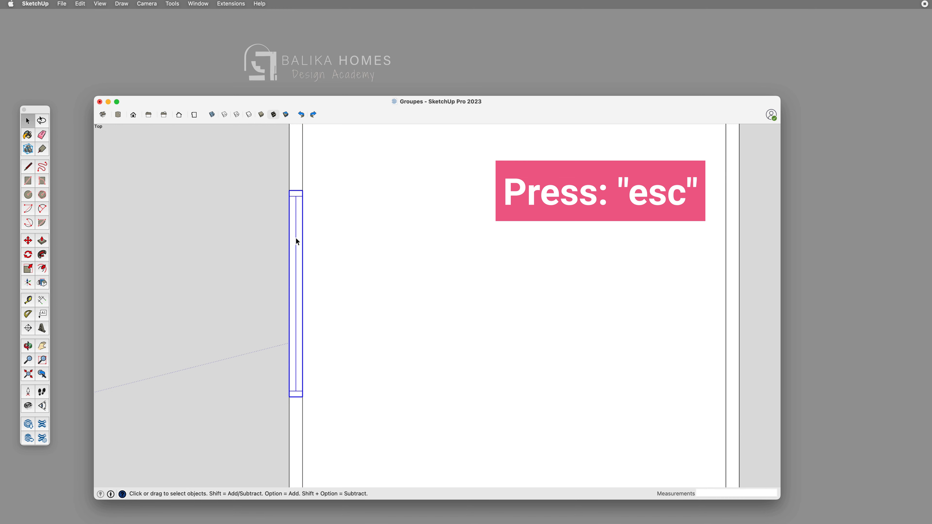
key(m)
click(293, 189)
key(Escape)
scroll(223, 233, down, 4)
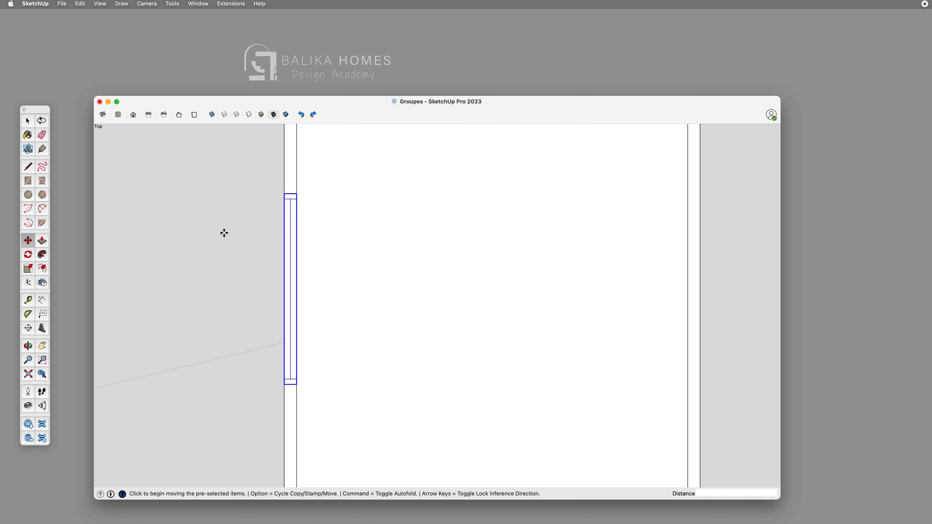
Scale the grouped rectangle above the open line shape to 1.02 along the red axis
key(space)
click(239, 300)
key(o)
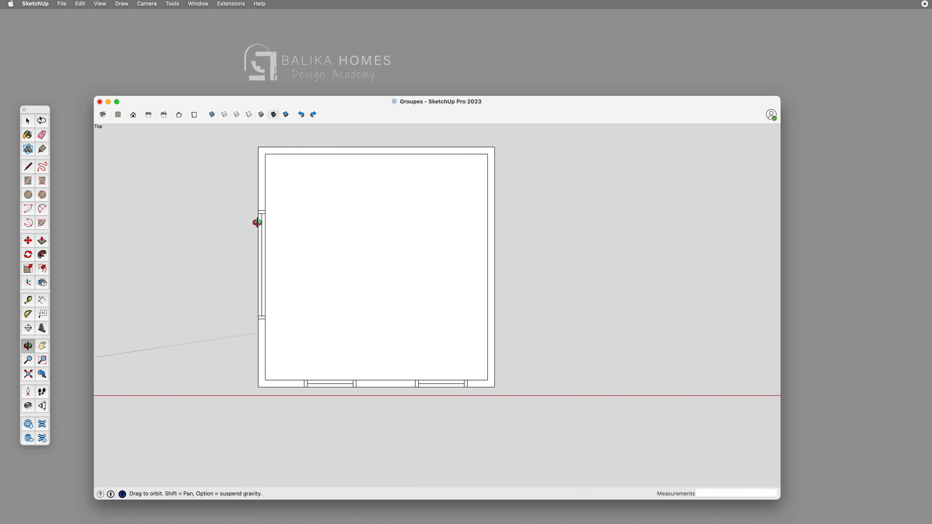
shift+drag(304, 204, 303, 216)
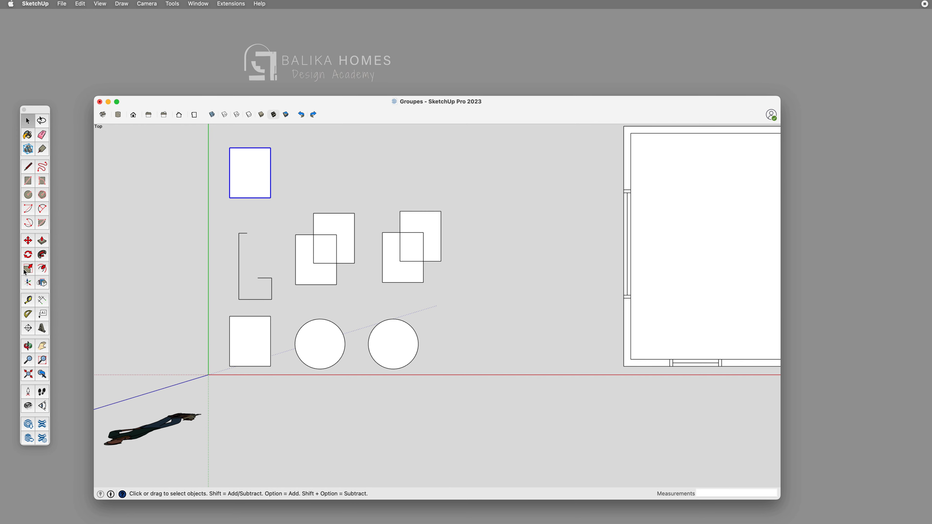
click(28, 268)
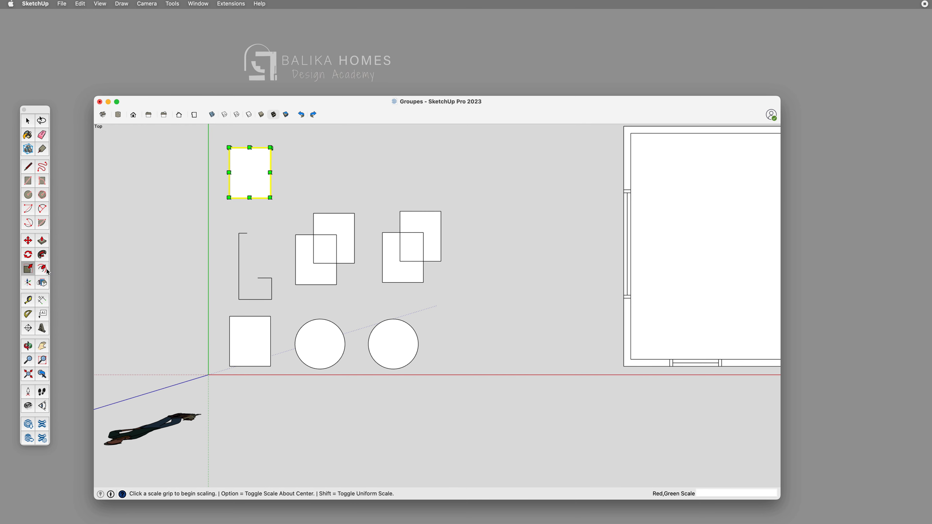
scroll(202, 147, up, 5)
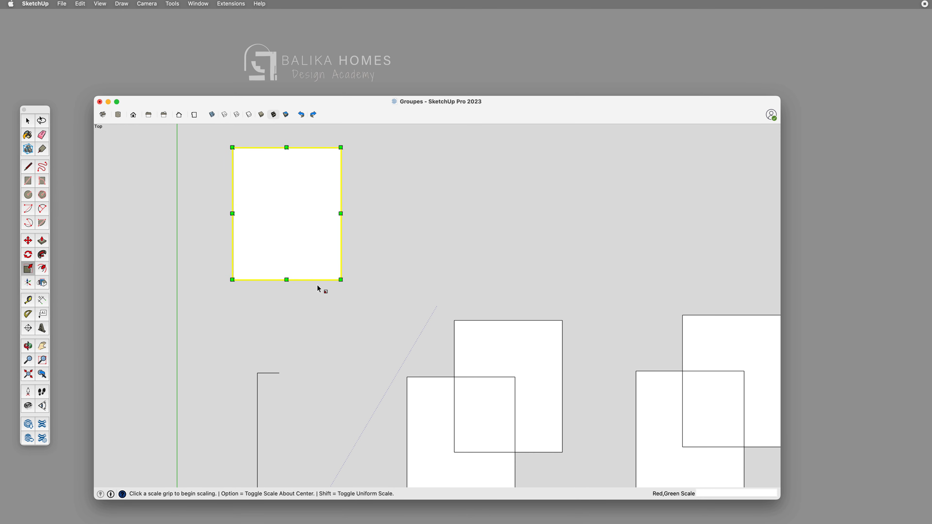
drag(341, 214, 343, 213)
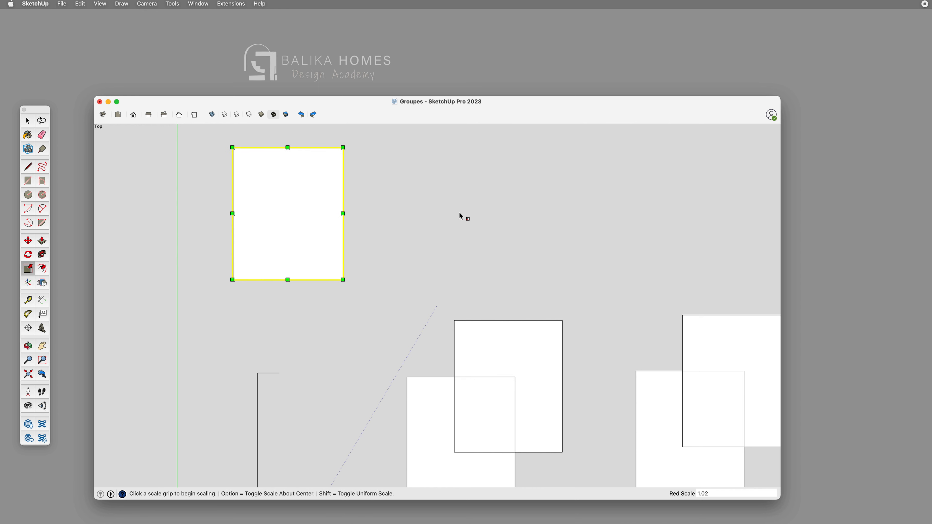
Try scaling the same rectangle again from its side and corner grips
click(343, 214)
scroll(376, 212, down, 5)
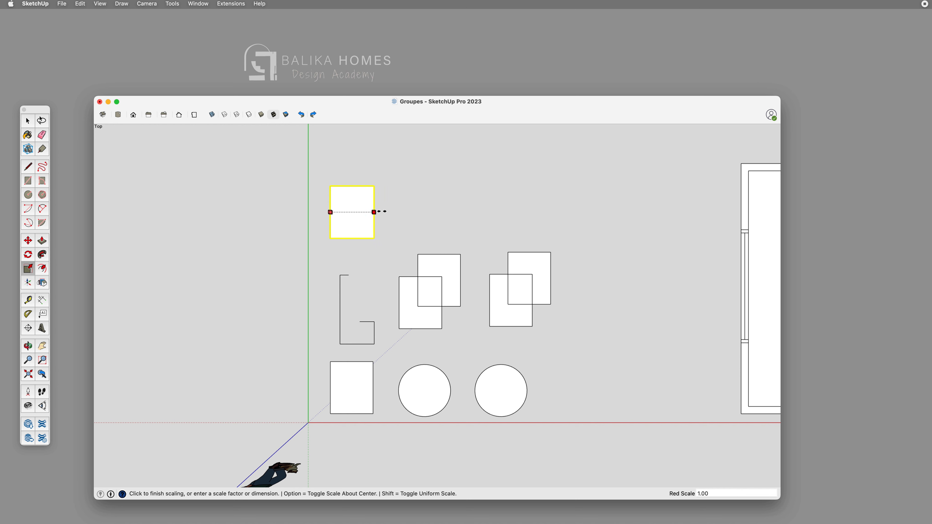
key(Escape)
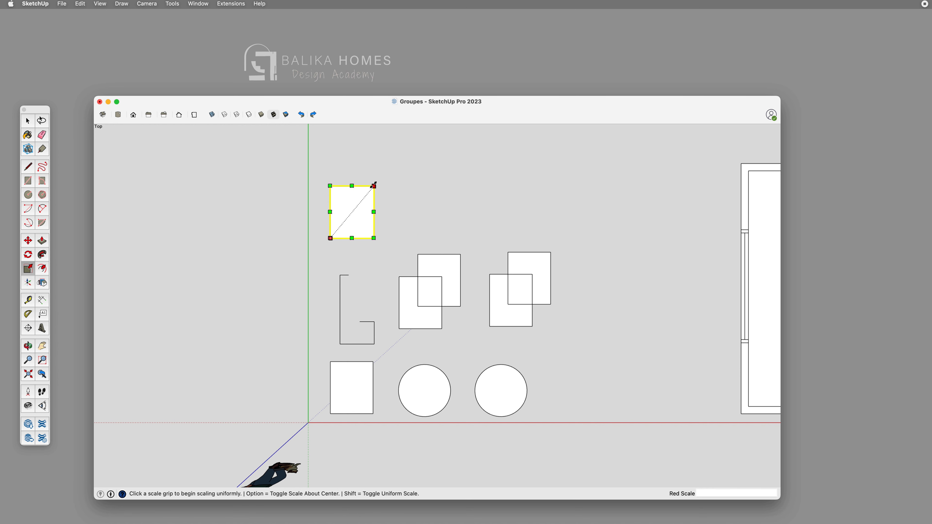
click(375, 185)
key(Escape)
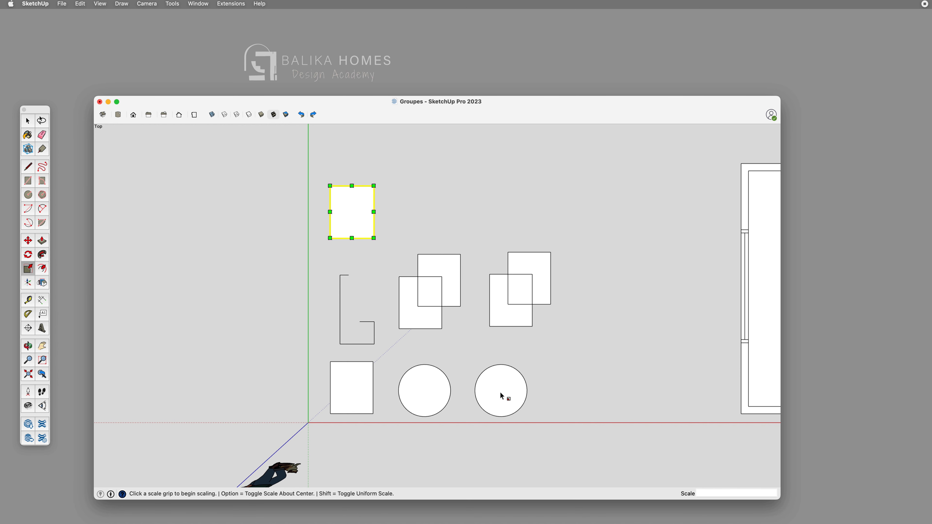
Select the rightmost loose circle with its face and try scaling it to about 2.12 along the red axis
key(space)
click(500, 393)
drag(469, 357, 547, 440)
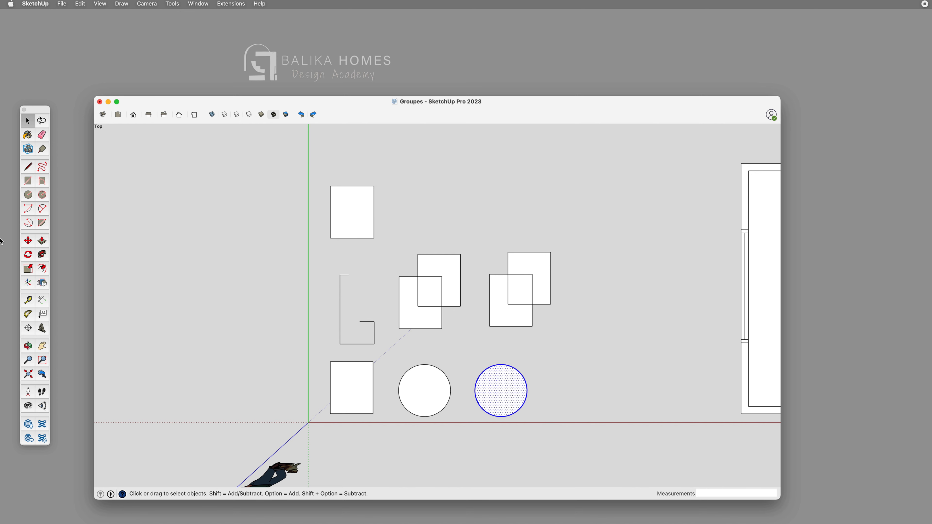
click(28, 270)
click(527, 364)
key(Escape)
click(528, 390)
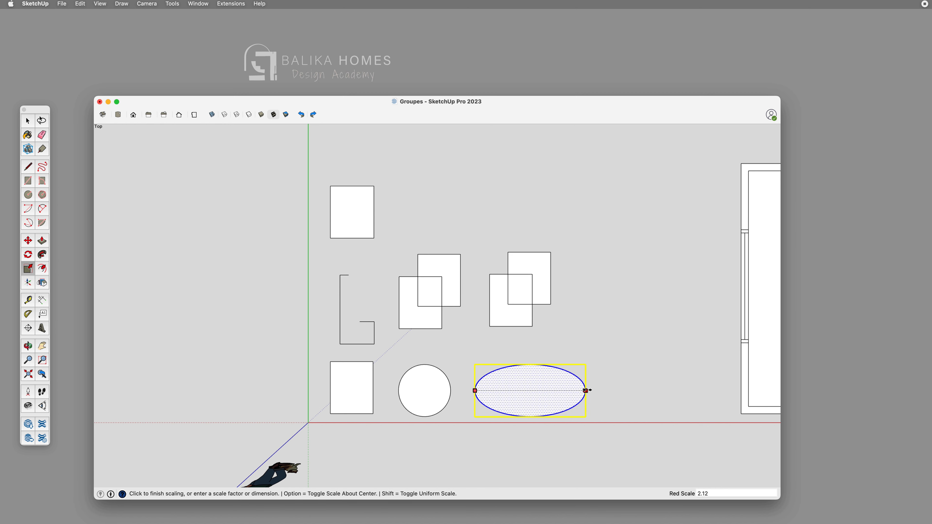
key(Escape)
key(space)
click(588, 391)
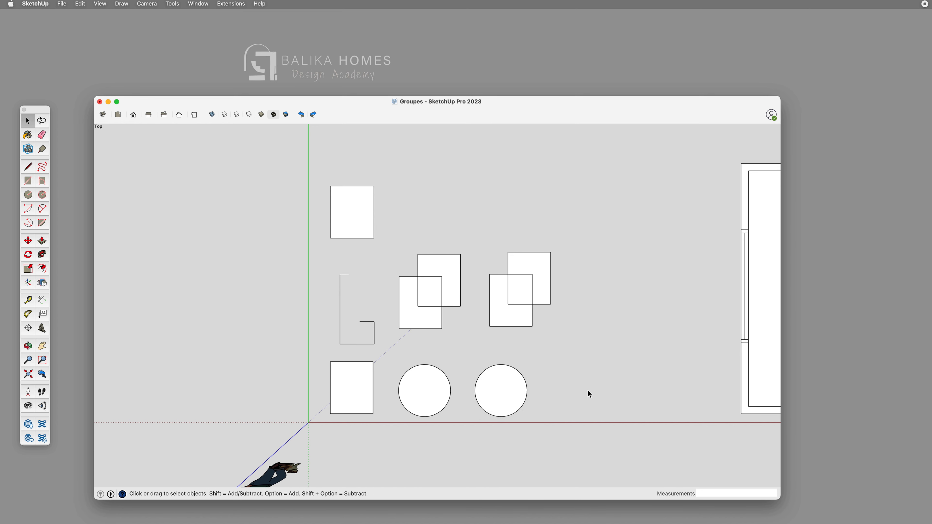